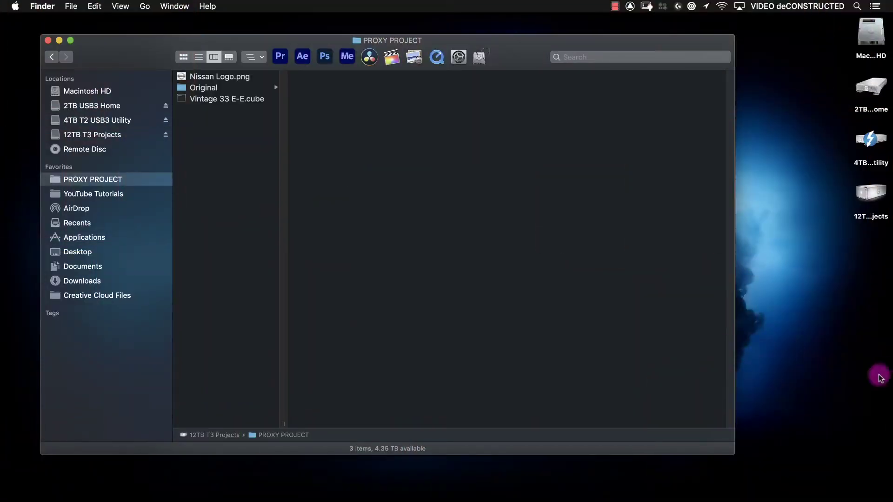
Step: Open the Original folder, widen the file list and select all ten MOV clips
click(221, 88)
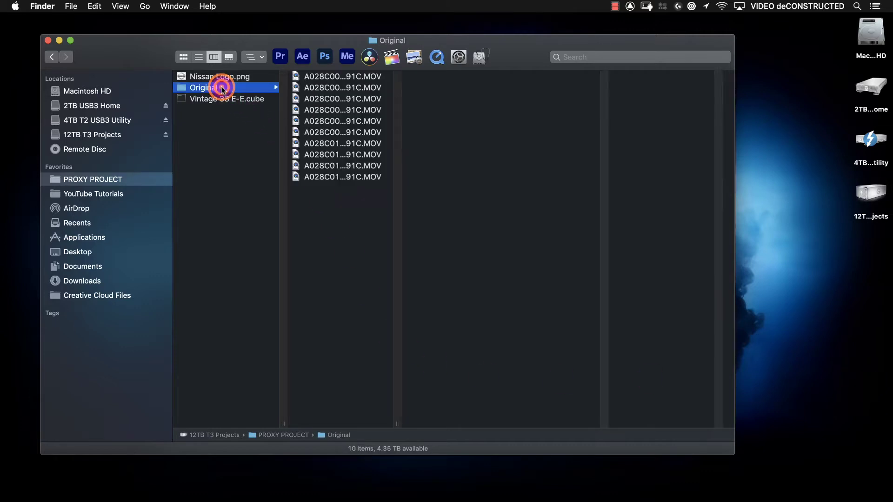
drag(400, 425, 553, 422)
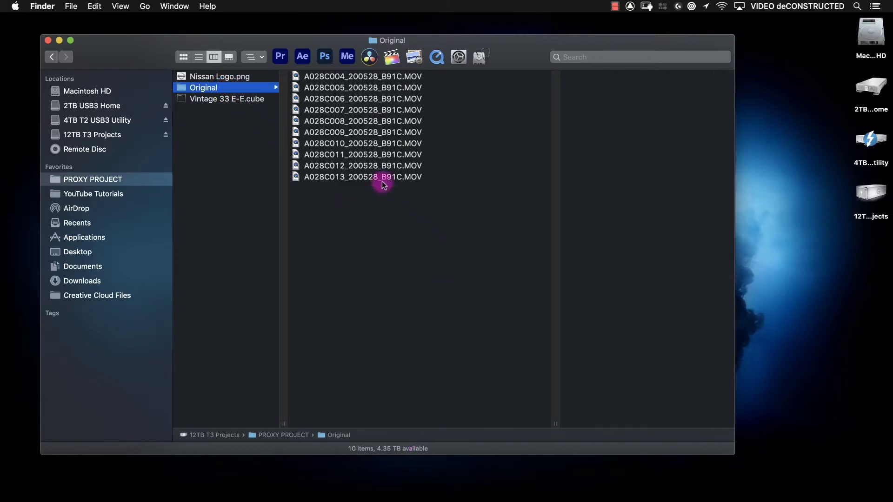
drag(384, 190, 384, 64)
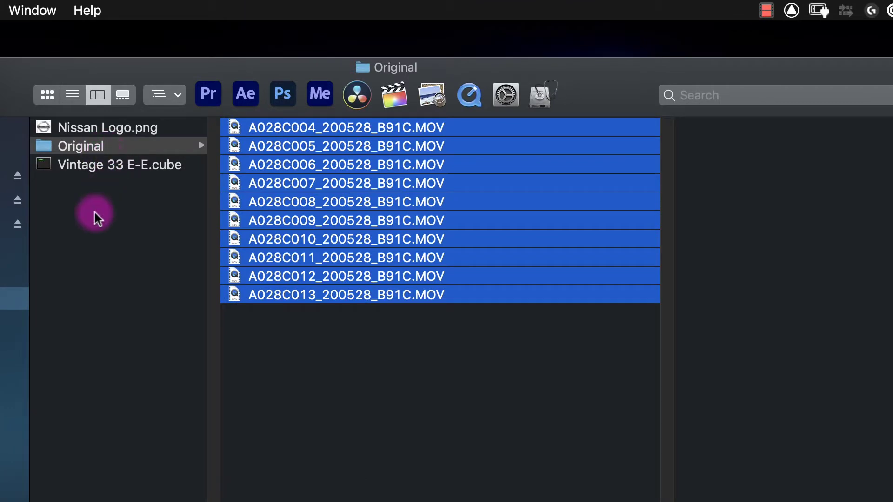
Step: Create a new folder named Proxy in PROXY PROJECT
click(94, 226)
right_click(86, 235)
click(95, 242)
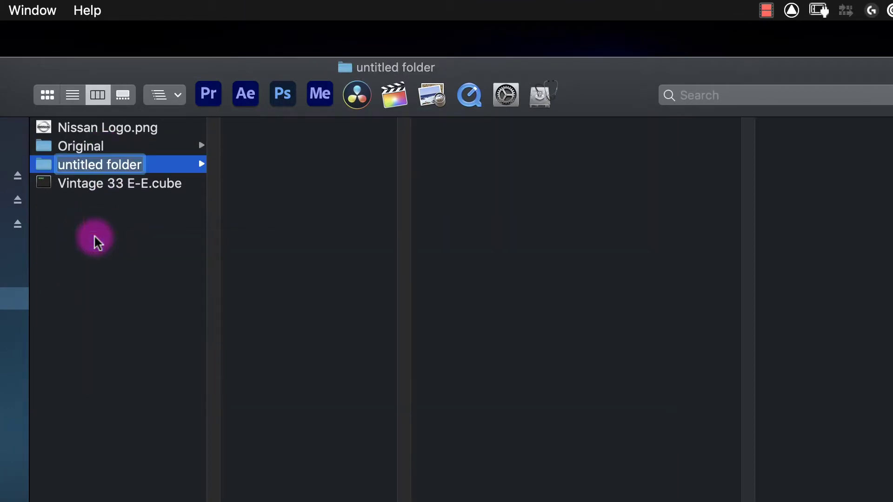
text(Proxy)
key(Return)
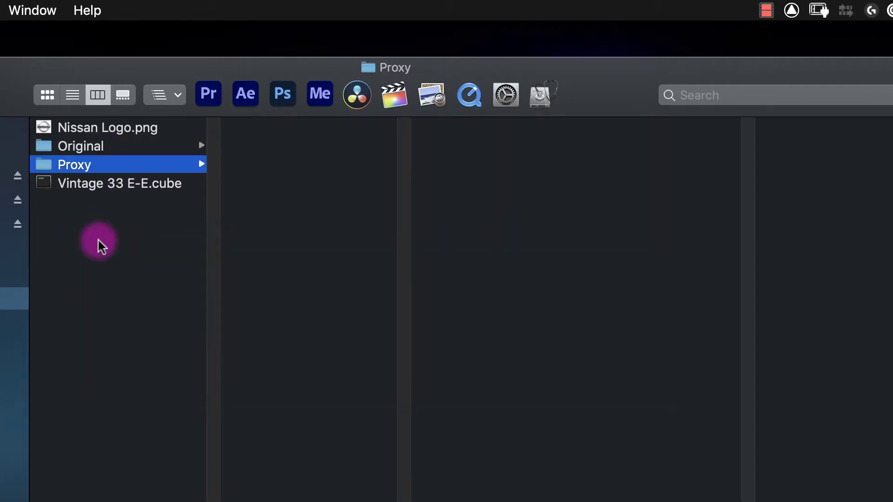
Step: Preview the Vintage 33 E-E.cube and Nissan Logo.png files, then clear the selection
click(116, 184)
click(126, 249)
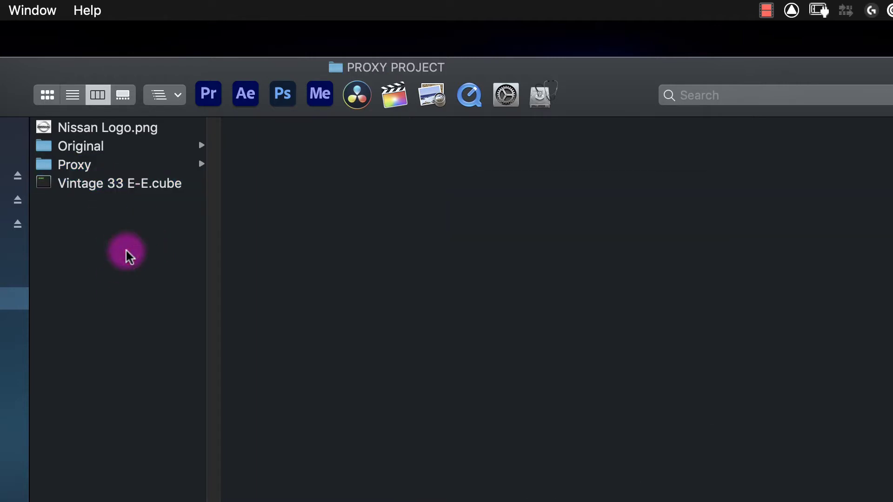
click(163, 134)
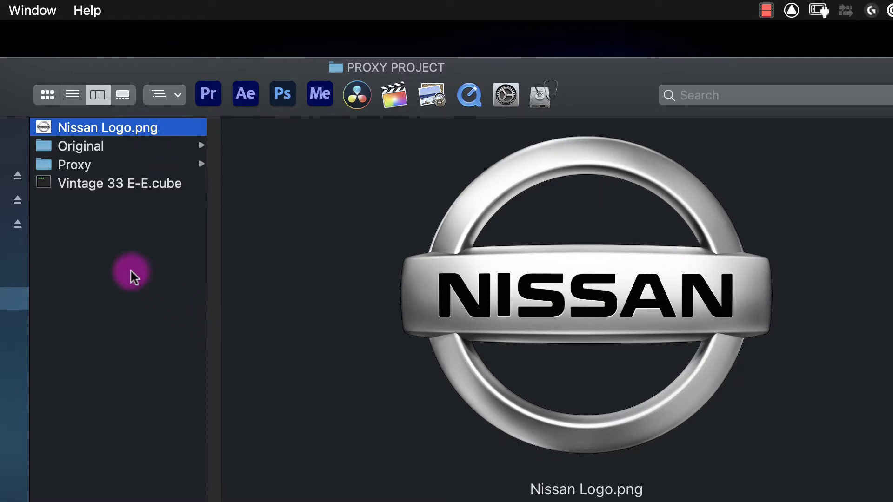
click(121, 239)
Step: Drag the Original folder from Finder into Premiere Pro's Project panel
key(super+Tab)
drag(244, 22, 240, 126)
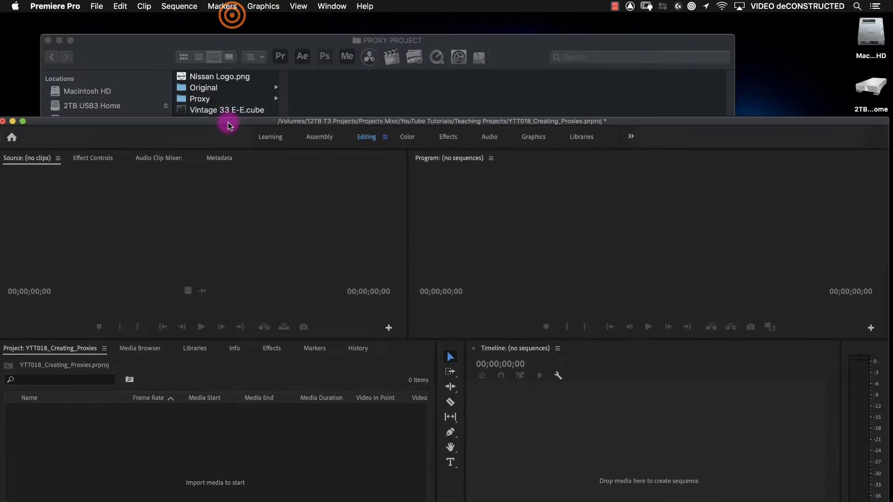
drag(198, 87, 150, 454)
double_click(103, 122)
Step: Expand the Original bin, check the clips' Video Info column, then collapse the bin
click(83, 306)
click(31, 307)
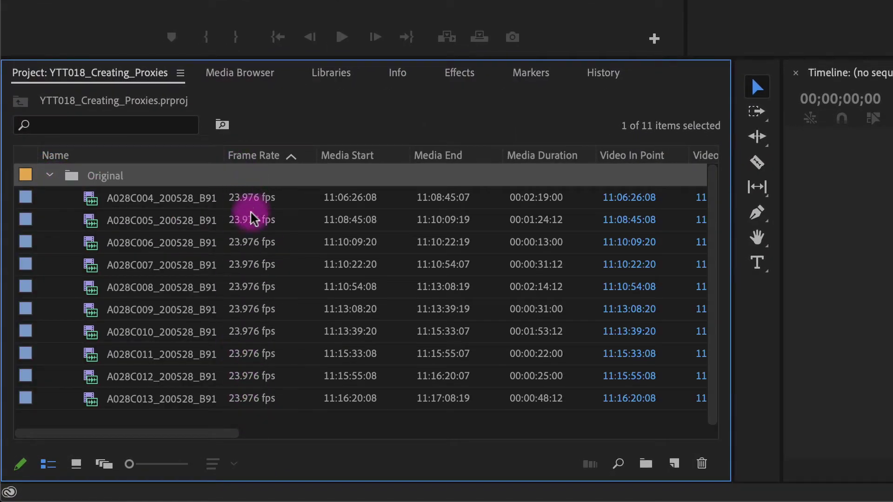
drag(207, 435, 462, 451)
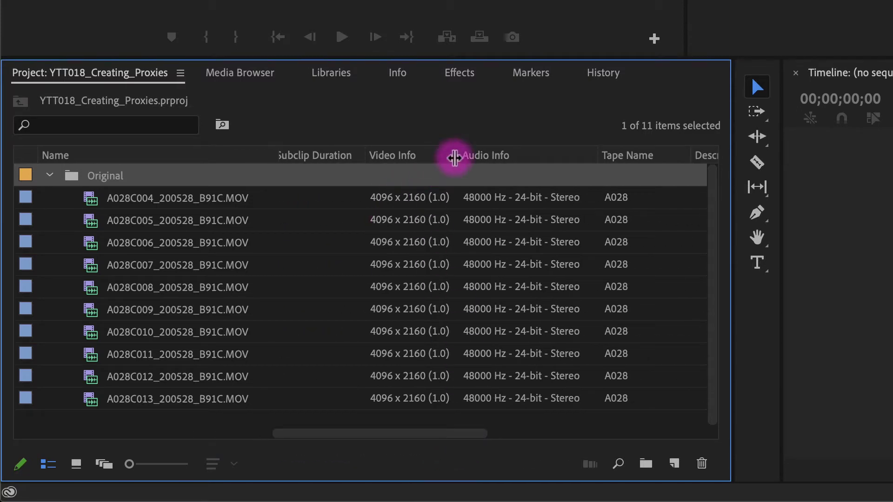
drag(458, 156, 478, 156)
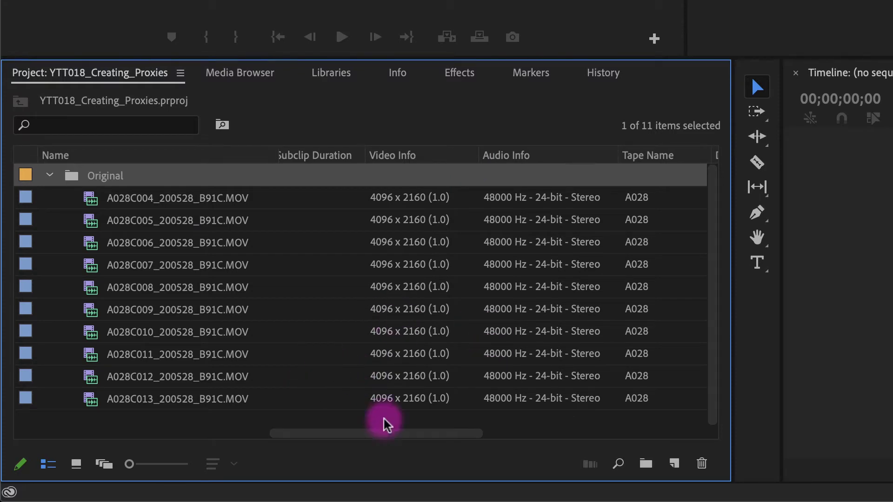
drag(377, 434, 96, 442)
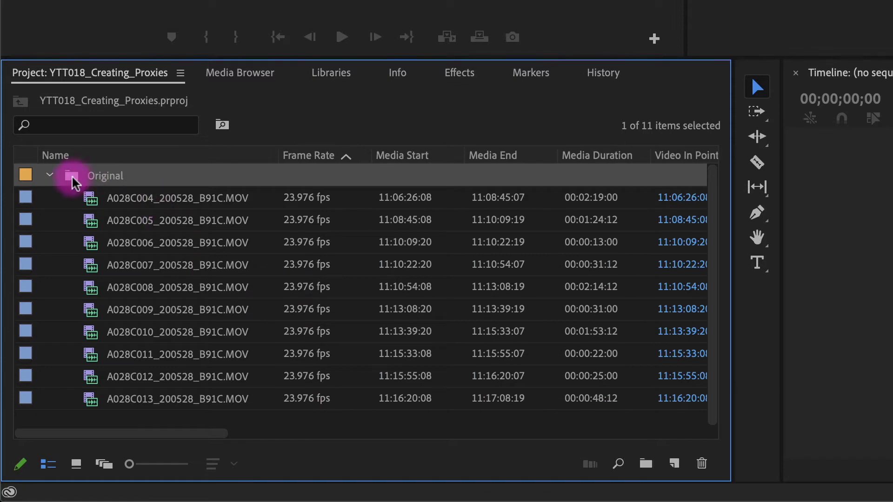
click(50, 176)
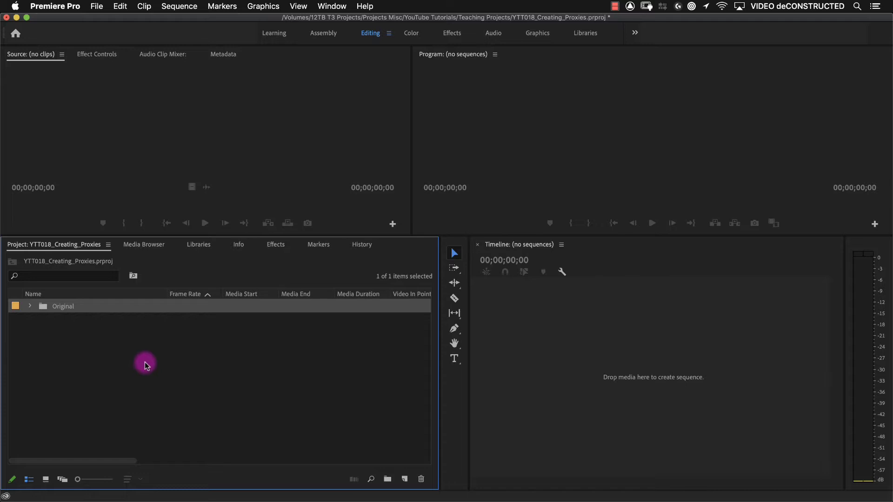
Step: Drag the ten A028 MOV clips from Finder's Original folder into Media Encoder's queue
key(super+Tab)
key(super+Tab)
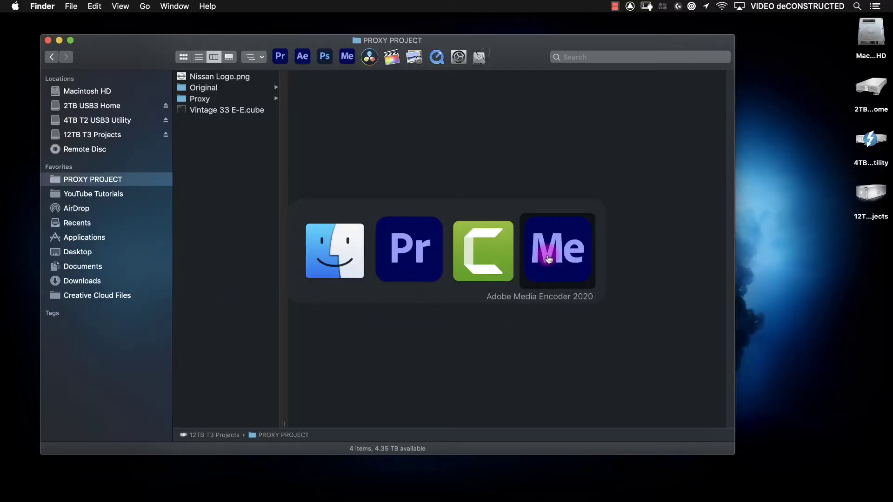
drag(336, 28, 351, 122)
click(205, 90)
click(230, 89)
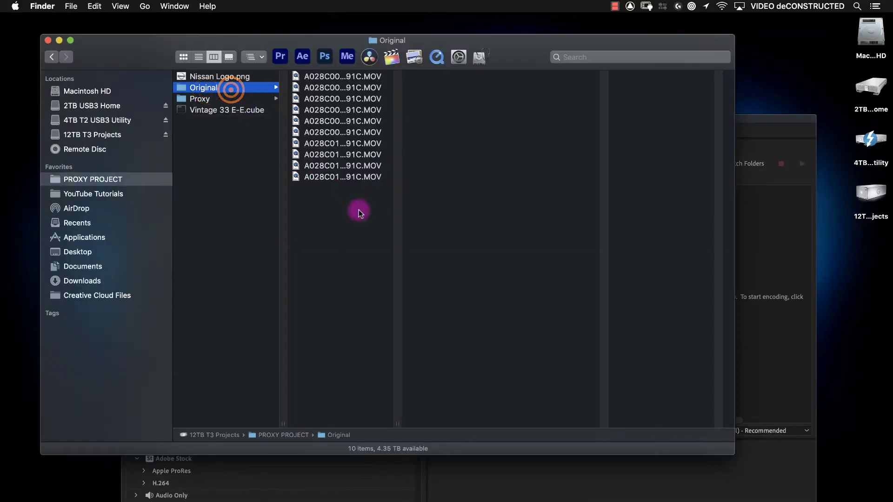
drag(359, 216, 733, 247)
click(744, 122)
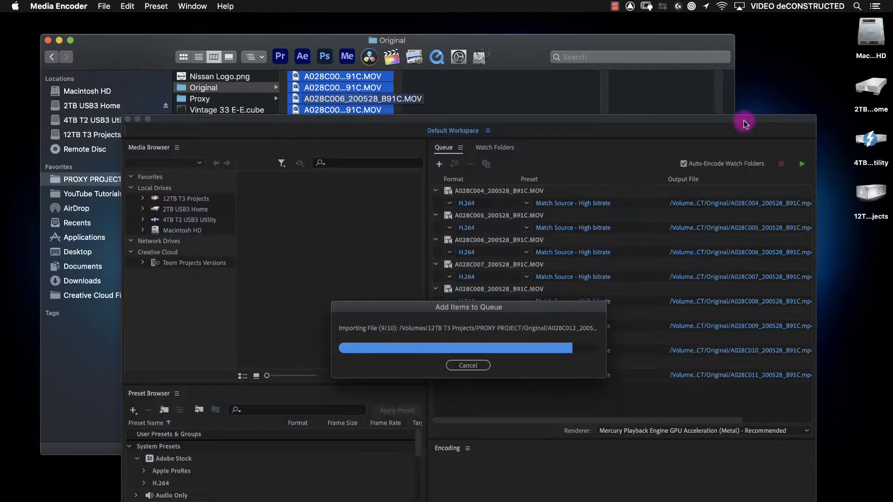
double_click(744, 121)
click(801, 469)
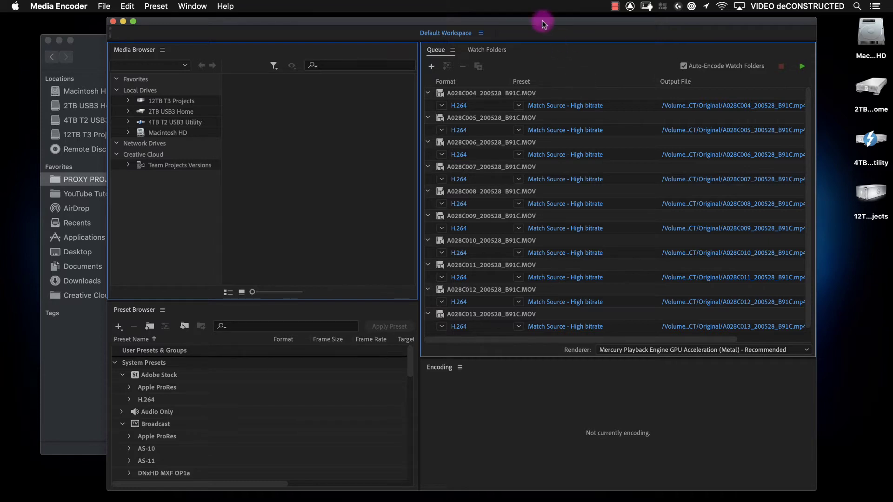
Step: Back in Premiere Pro, expand the Original bin and scroll to its 4096 x 2160 Video Info
key(super+Tab)
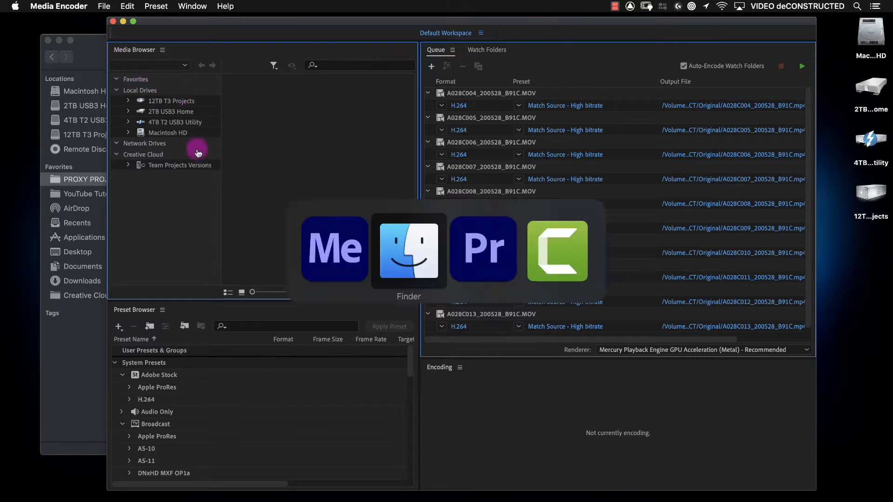
key(super+Tab)
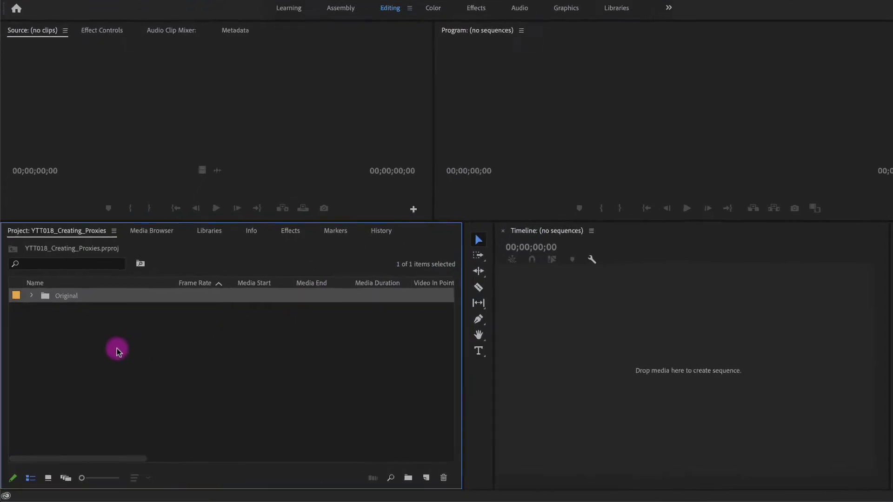
click(30, 306)
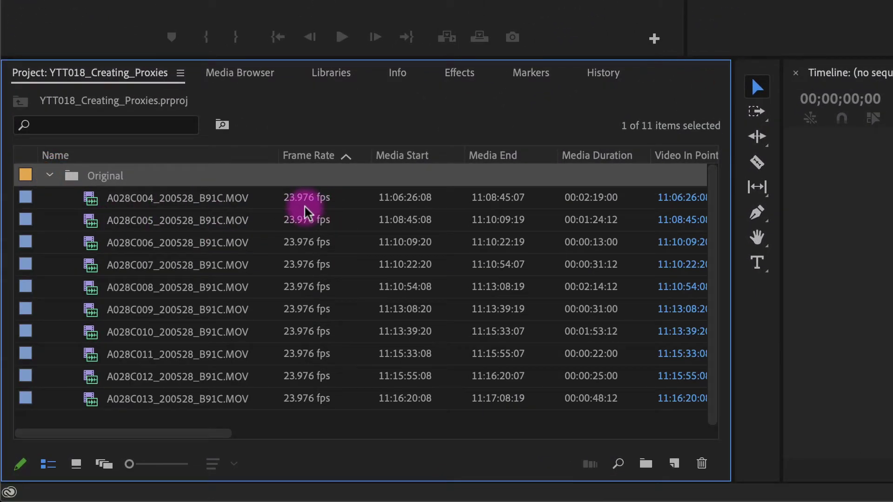
drag(200, 433, 443, 445)
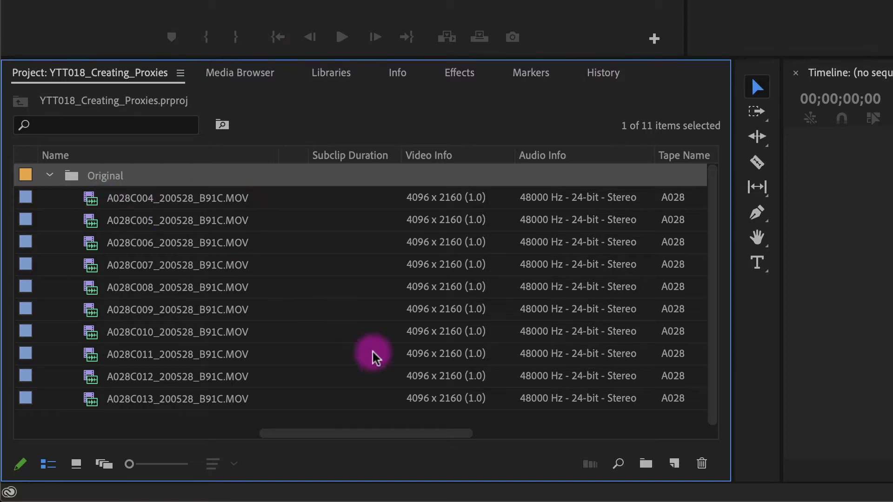
Step: Select all ten queued jobs and inspect the Format list without changing it
key(super+Tab)
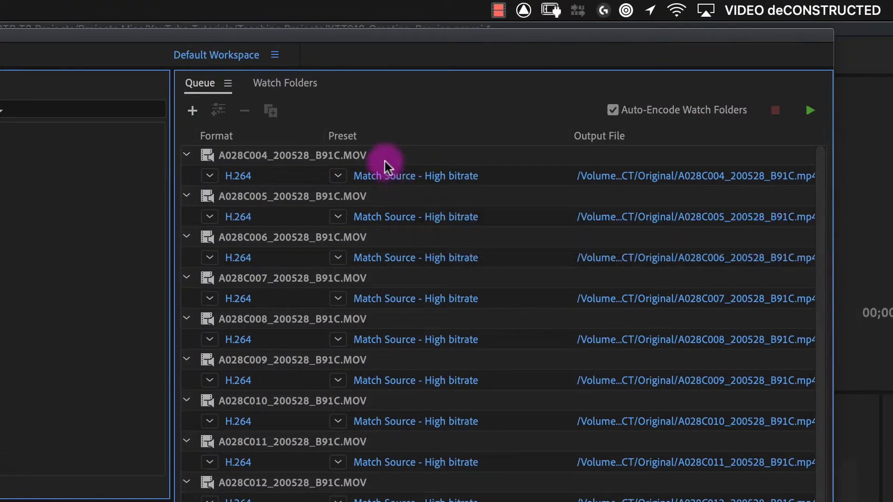
click(377, 155)
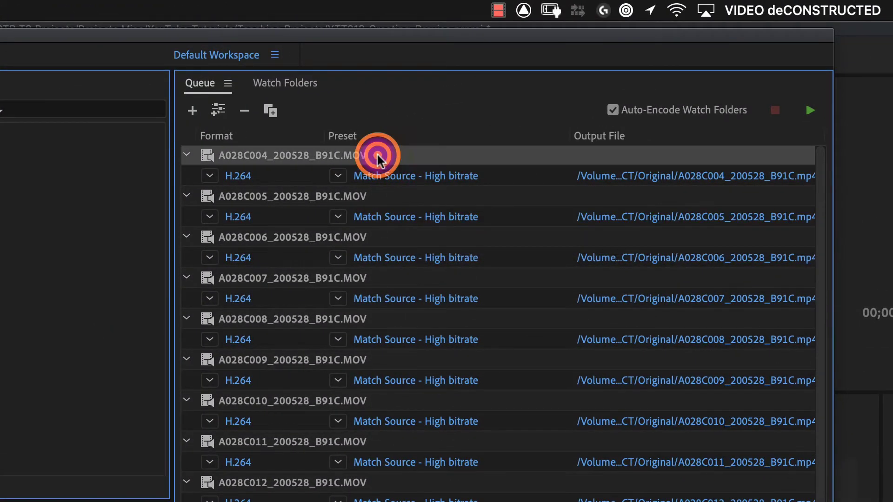
key(super+a)
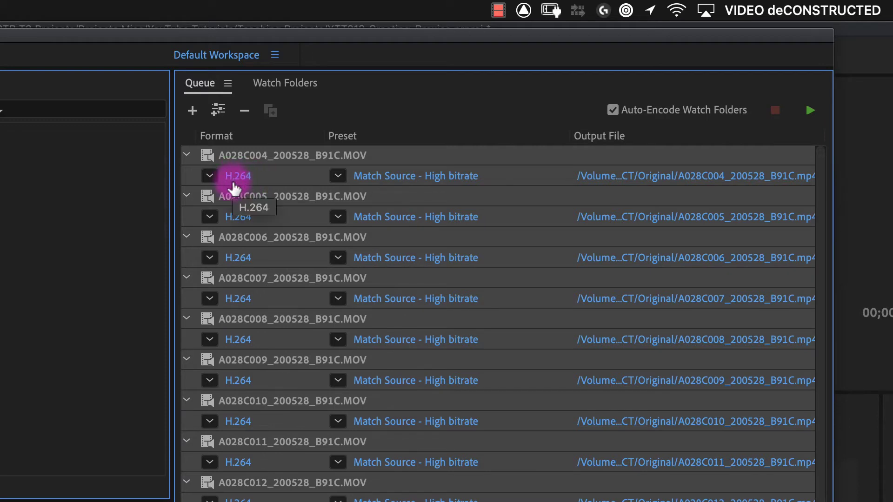
click(212, 176)
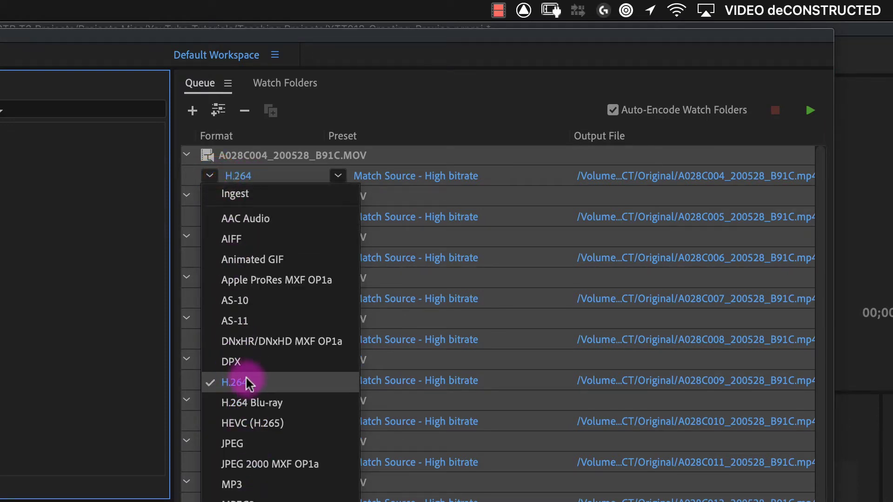
click(402, 120)
Step: Inspect the Preset list, then open the encoding settings for all selected jobs
mouse_move(408, 181)
click(337, 177)
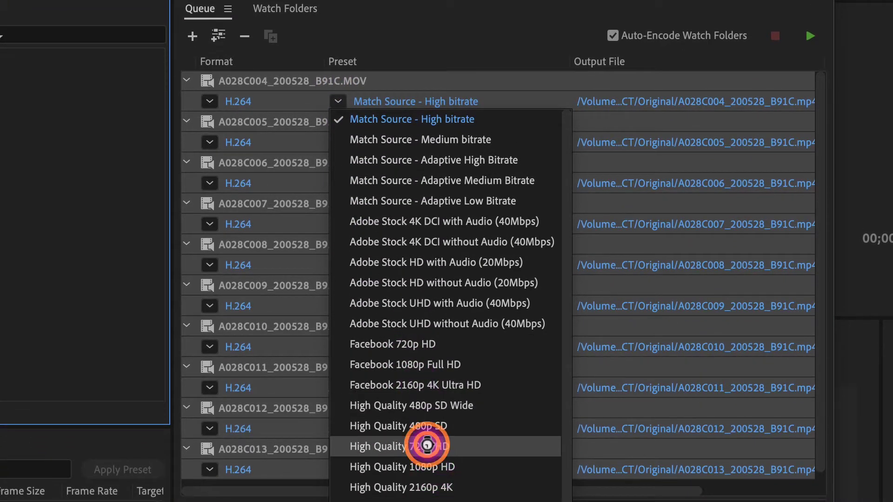
click(427, 446)
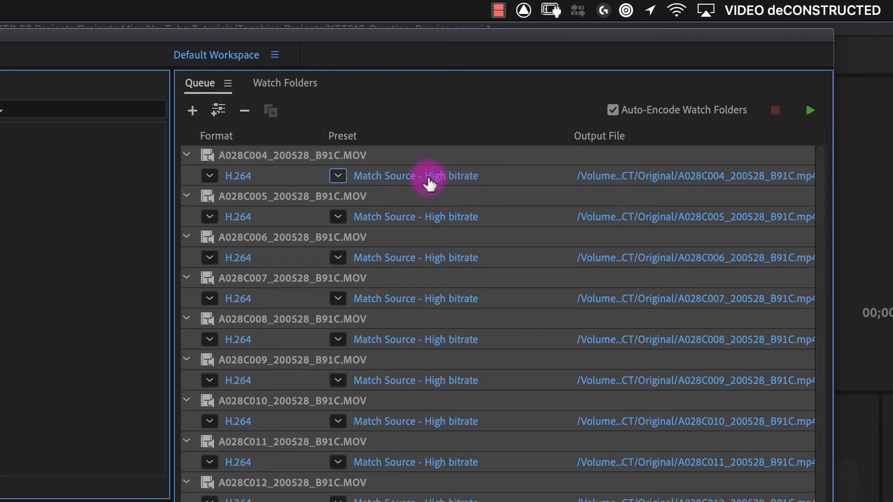
mouse_move(428, 177)
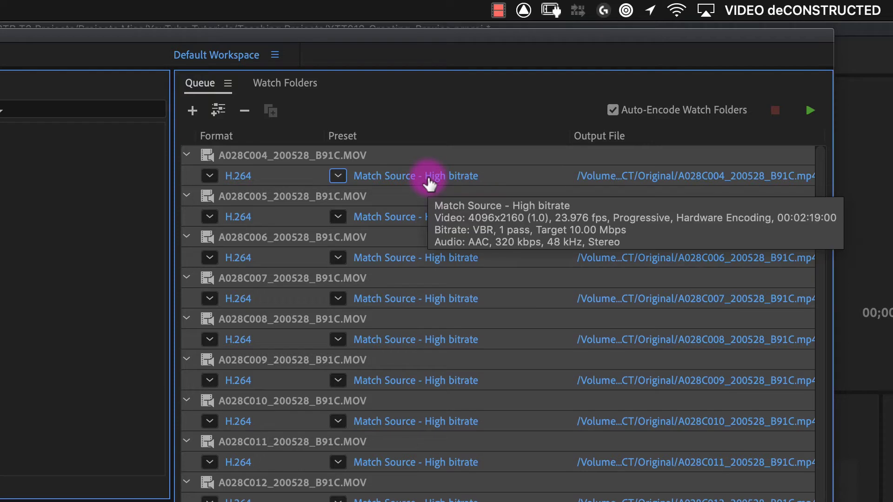
click(400, 180)
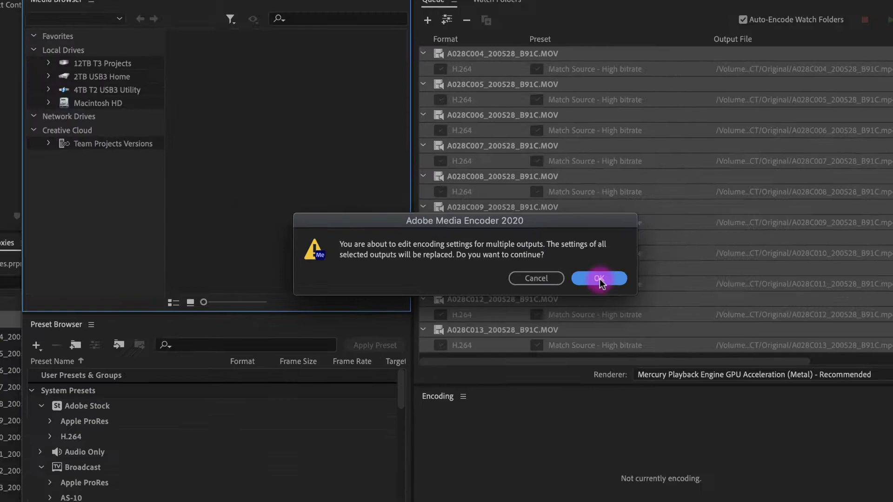
Step: Confirm editing multiple outputs and review the video and audio export settings
click(650, 287)
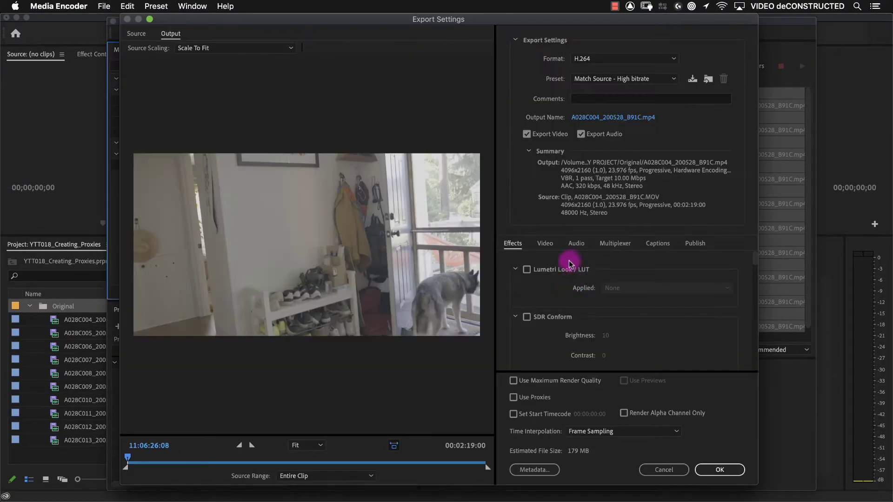
click(572, 257)
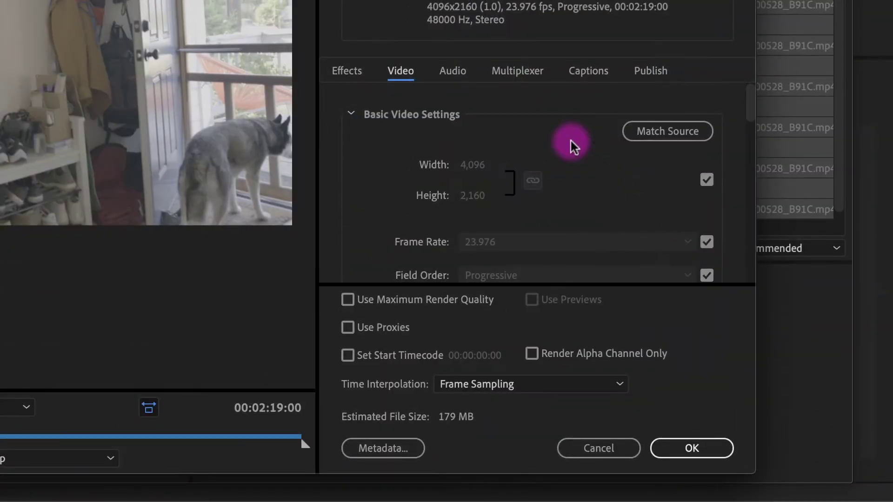
click(452, 70)
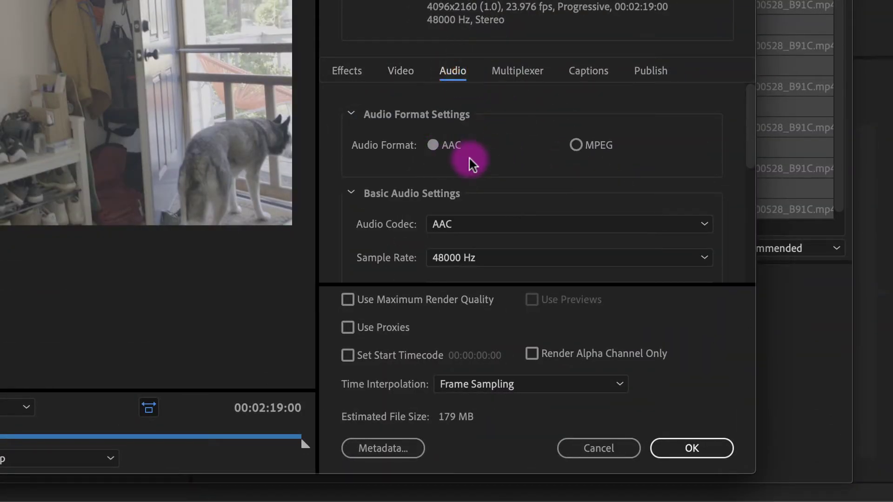
Step: On the Effects settings, collapse every section from Lumetri Look / LUT through Loudness Normalization
click(348, 72)
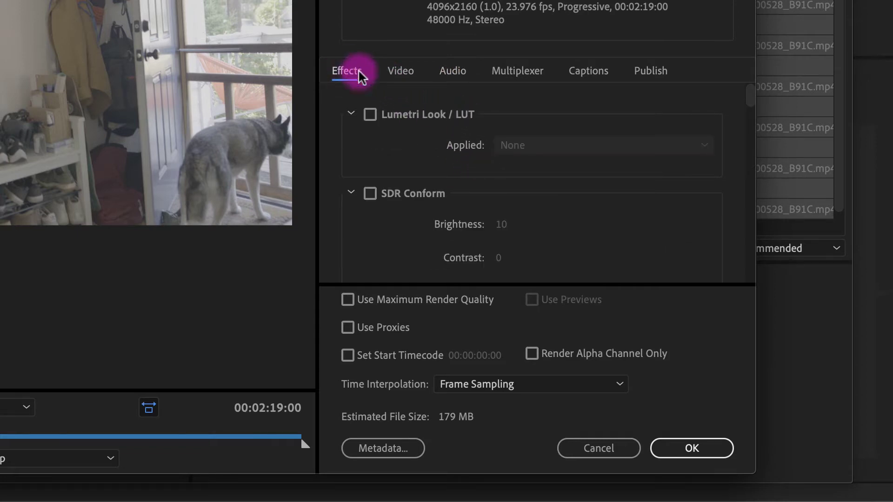
click(350, 114)
click(349, 144)
click(350, 176)
click(350, 205)
click(349, 236)
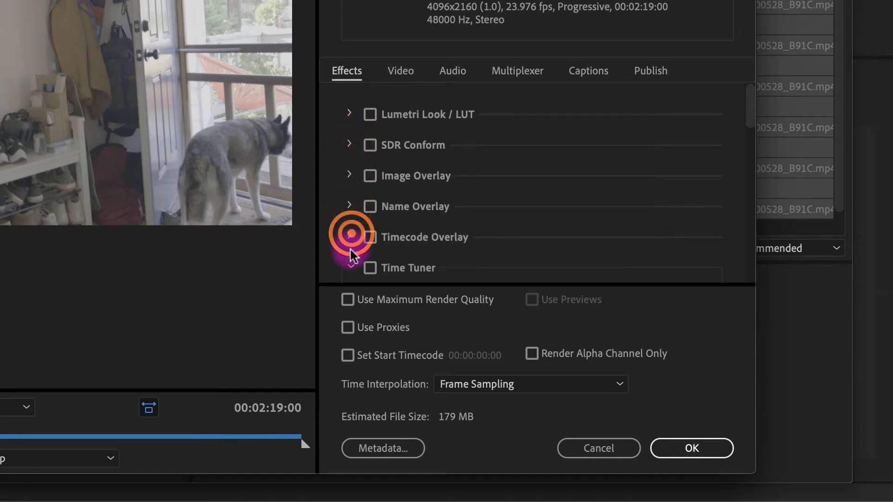
click(350, 269)
click(746, 112)
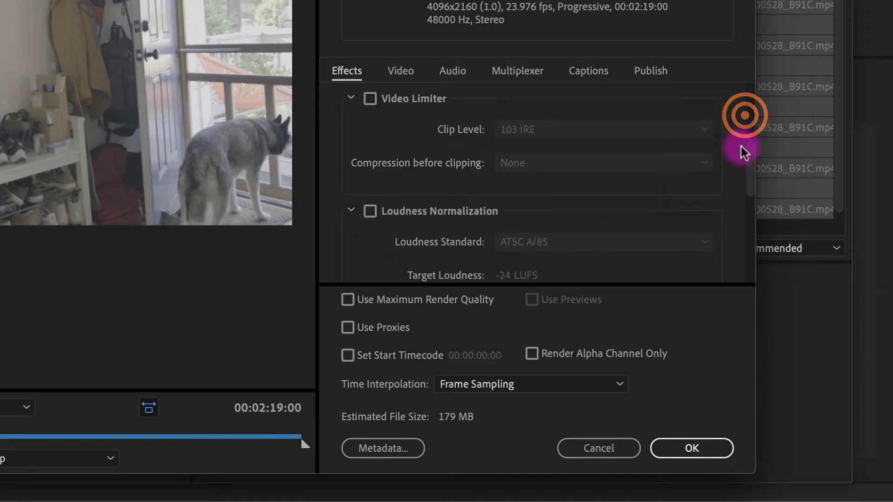
click(351, 210)
click(349, 148)
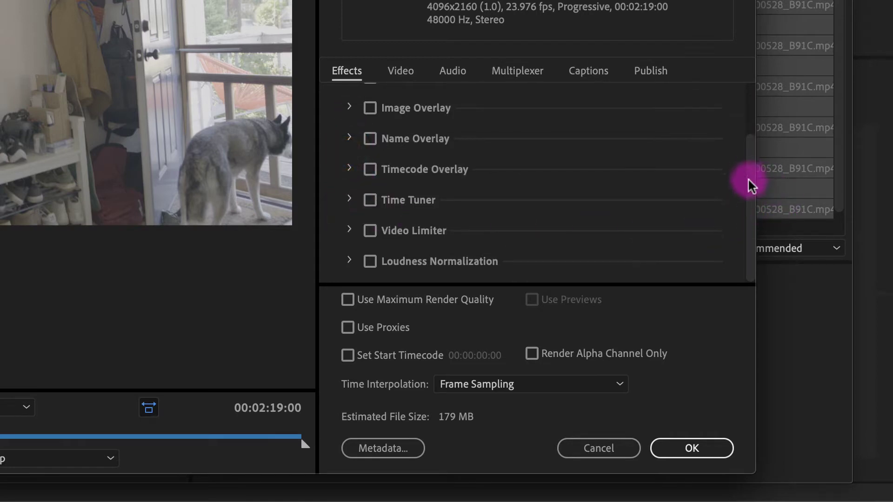
drag(750, 184, 737, 103)
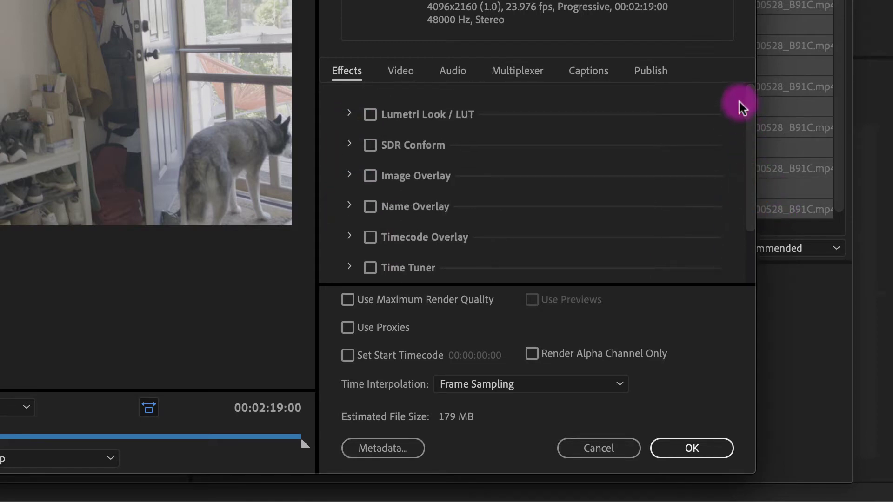
Step: Enable Lumetri Look / LUT and try loading Vintage 33 E-E.cube as its applied look
click(371, 115)
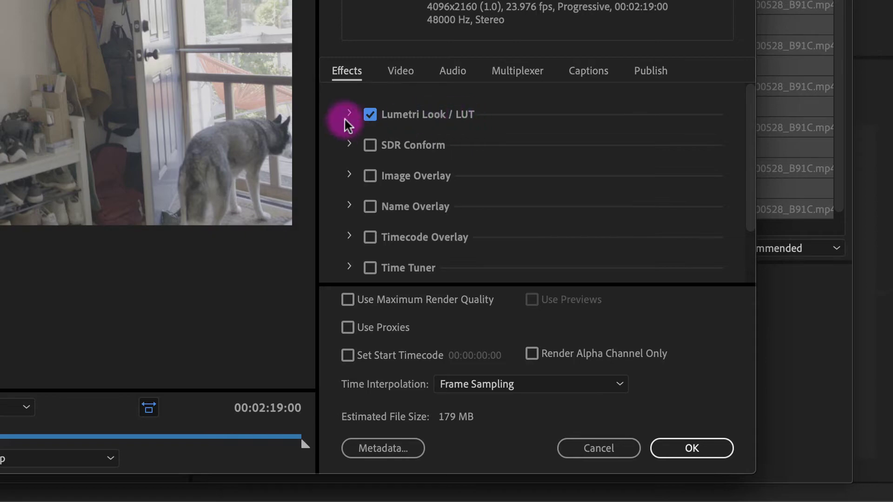
click(349, 113)
click(544, 146)
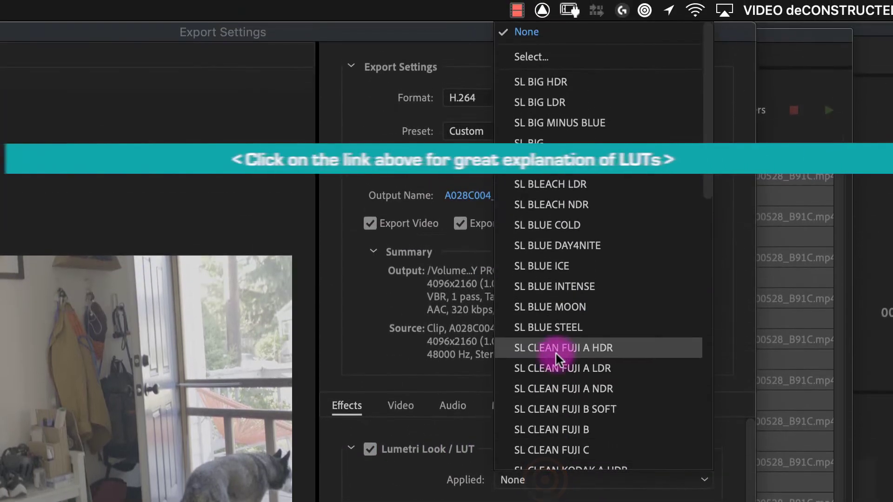
scroll(539, 200, down, 10)
scroll(540, 200, up, 10)
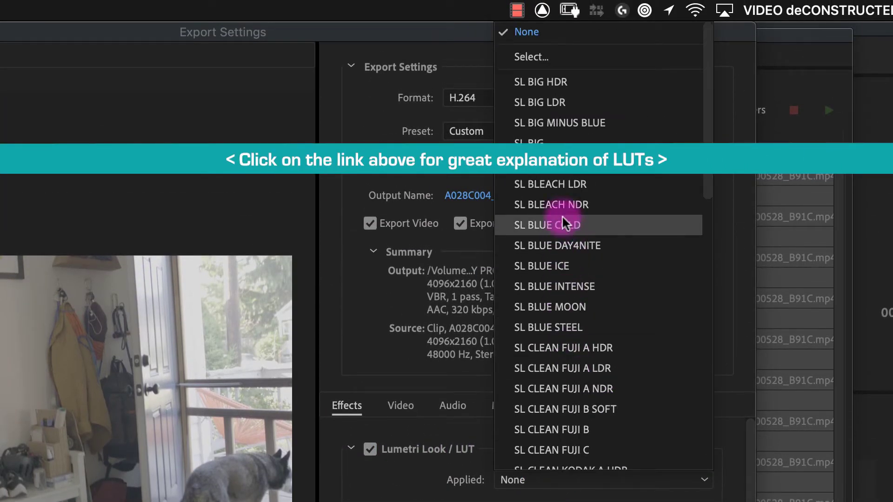
click(565, 58)
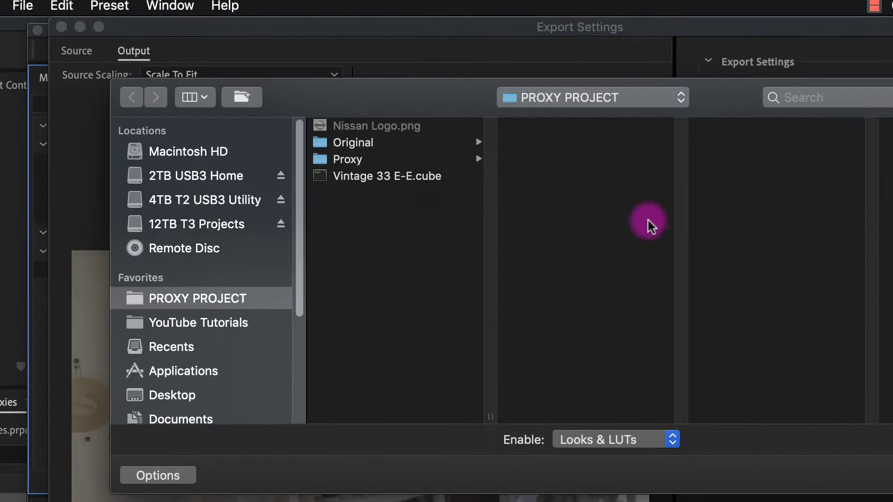
click(363, 175)
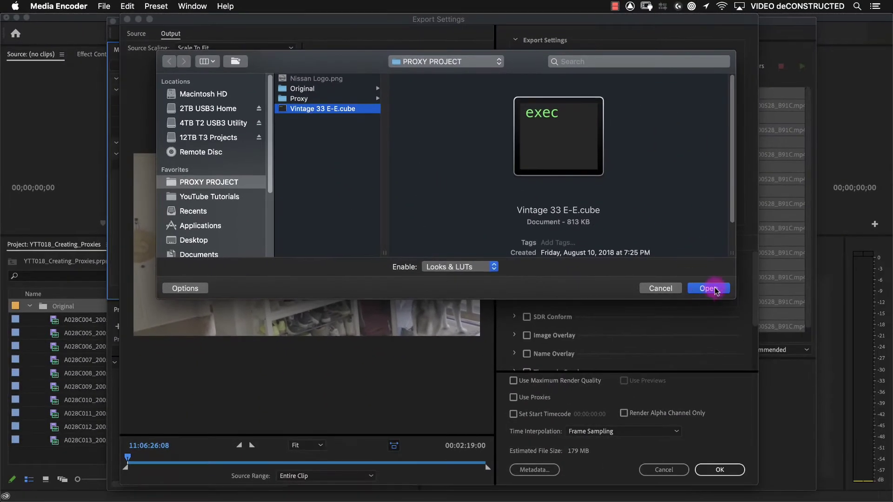
click(715, 289)
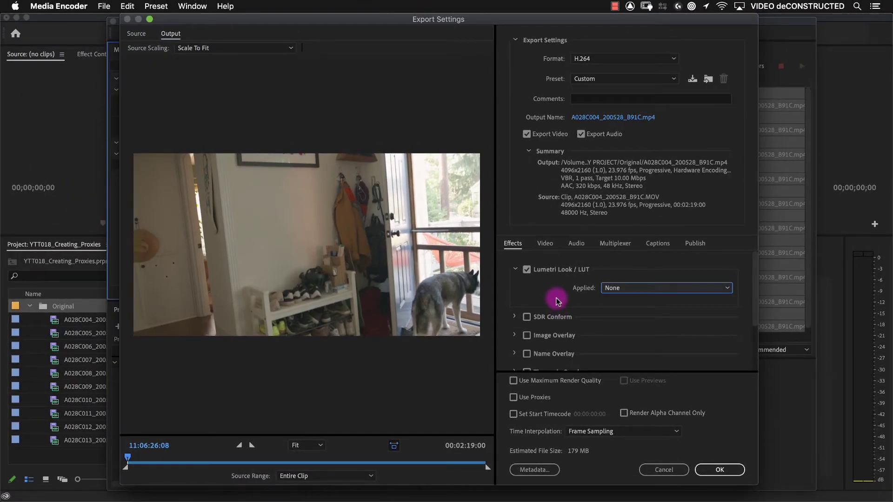
Step: Enable Image Overlay and load Nissan Logo.png as the overlay image
drag(752, 270, 755, 307)
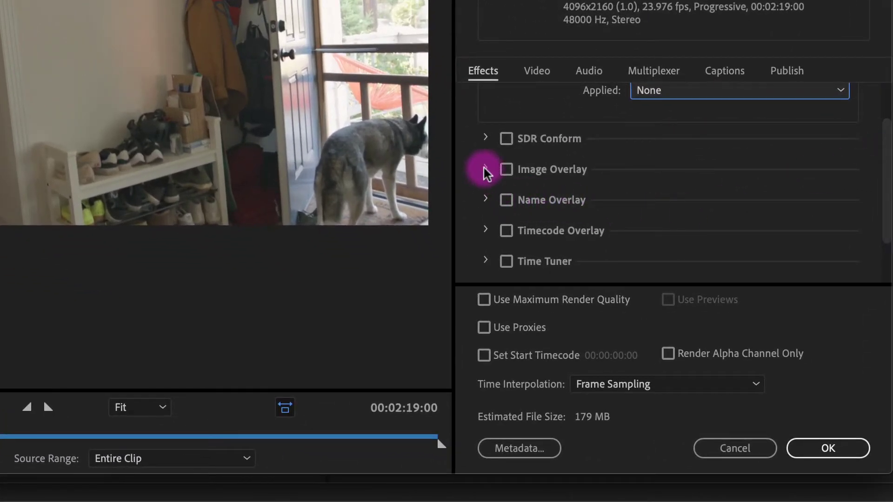
click(485, 170)
click(507, 170)
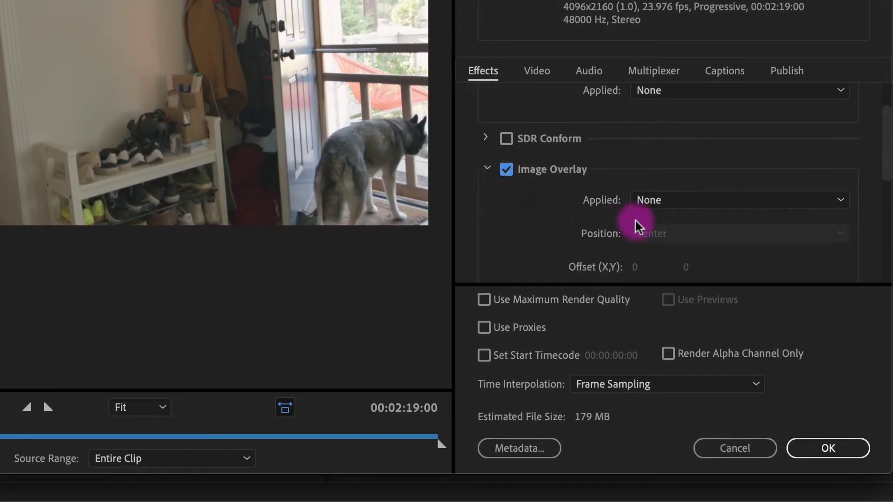
scroll(884, 144, down, 1)
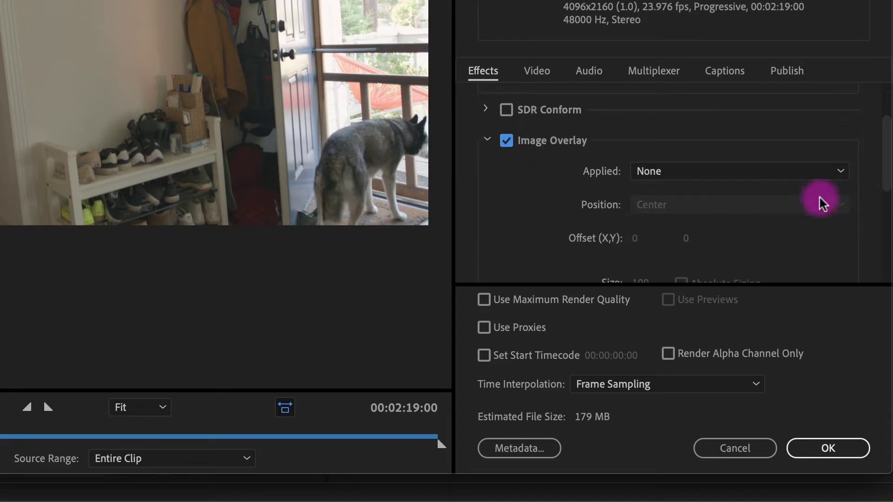
click(707, 173)
click(668, 213)
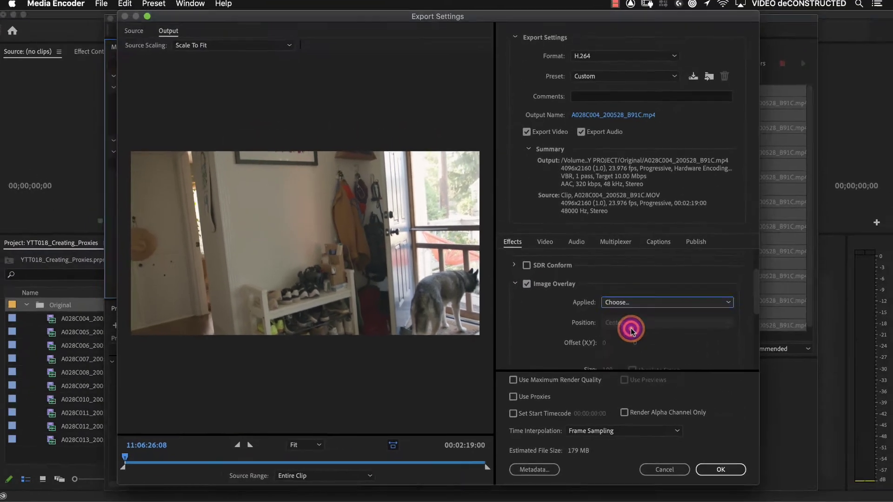
click(326, 79)
click(706, 287)
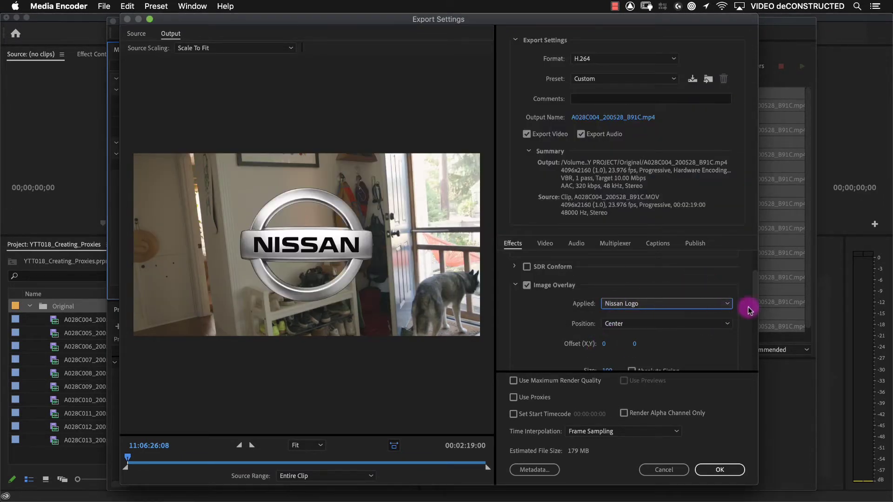
Step: Place the logo bottom right with size 20, opacity 15 and Offset X 235
drag(757, 292, 757, 296)
click(668, 302)
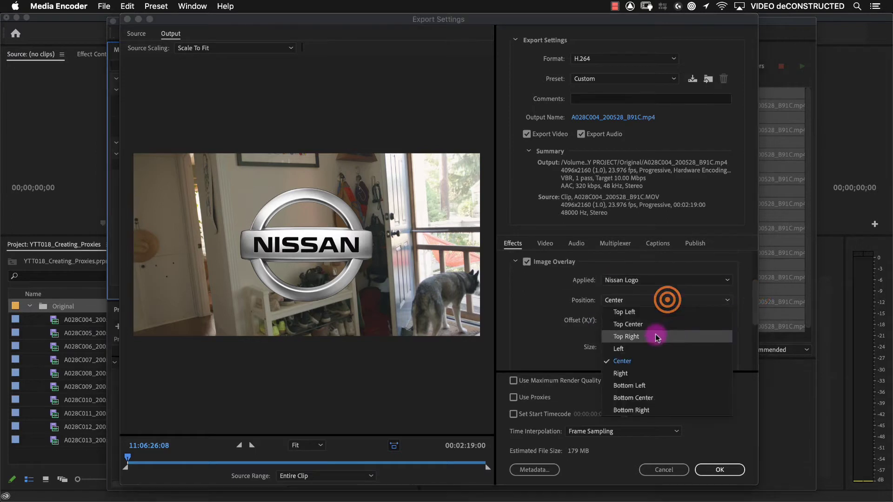
click(649, 408)
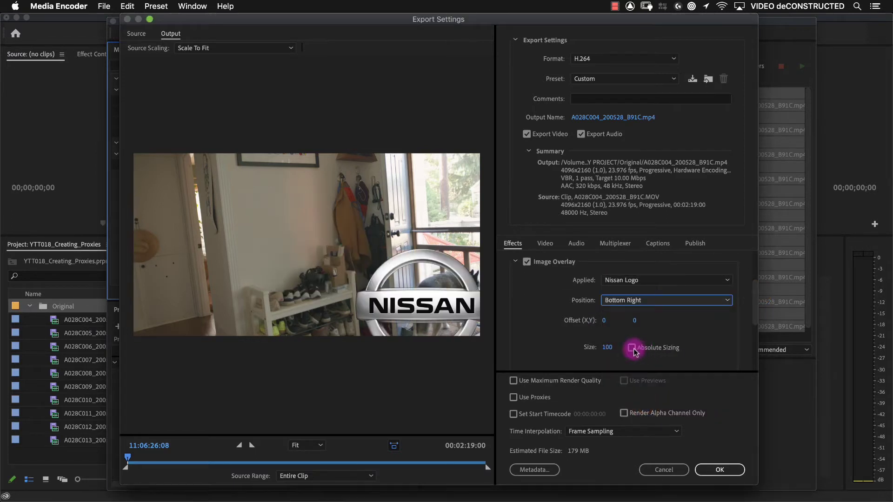
click(607, 347)
key(Return)
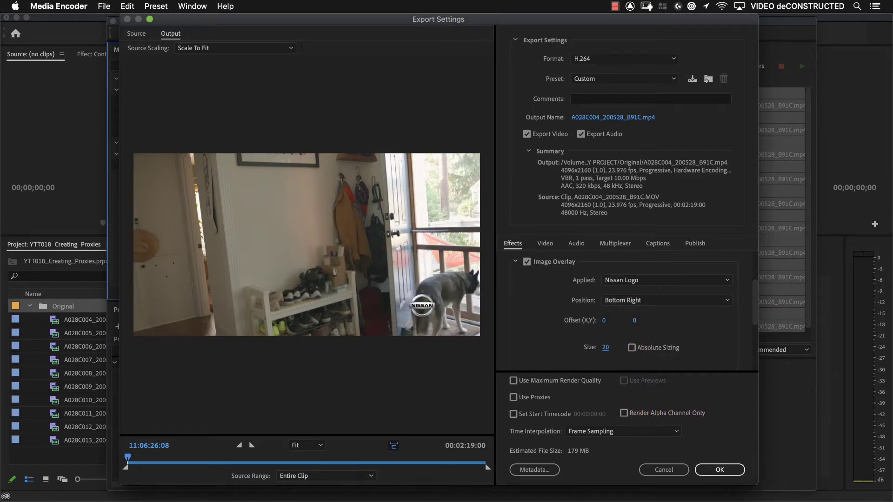
drag(755, 298, 755, 311)
click(613, 337)
text(15)
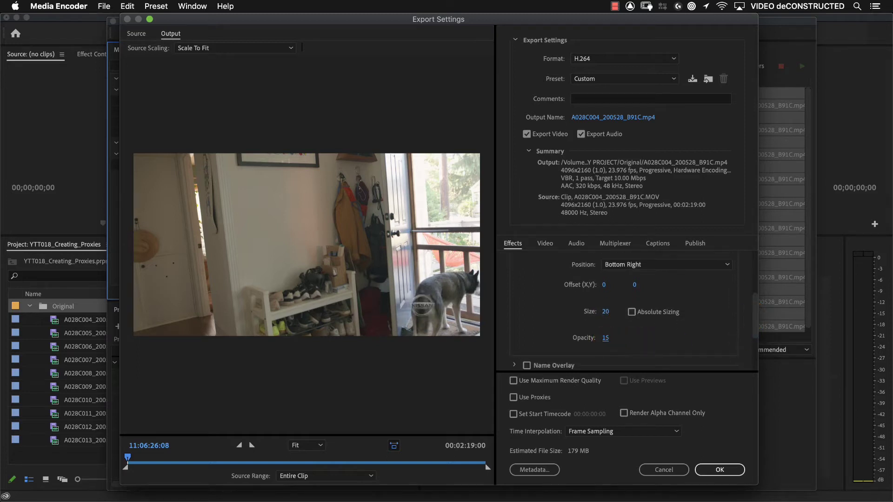
drag(604, 285, 684, 292)
scroll(572, 283, up, 2)
Step: Turn on Name Overlay and position the file name at the bottom left
click(515, 261)
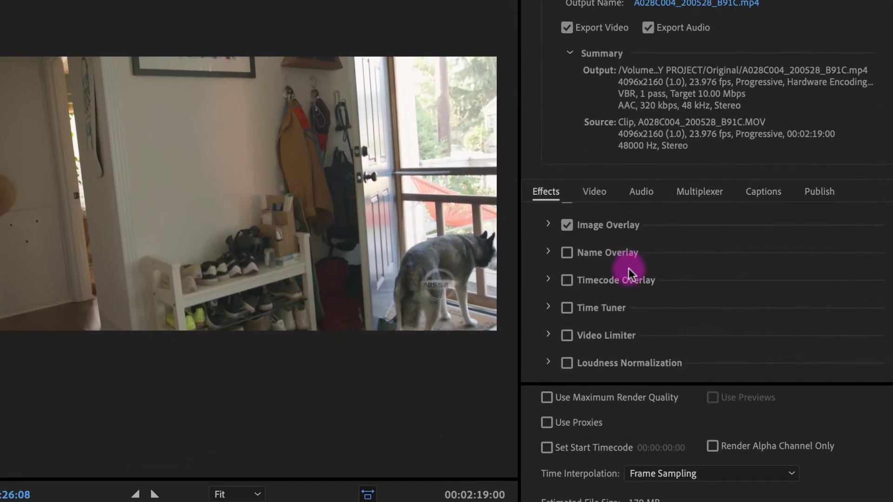
click(557, 261)
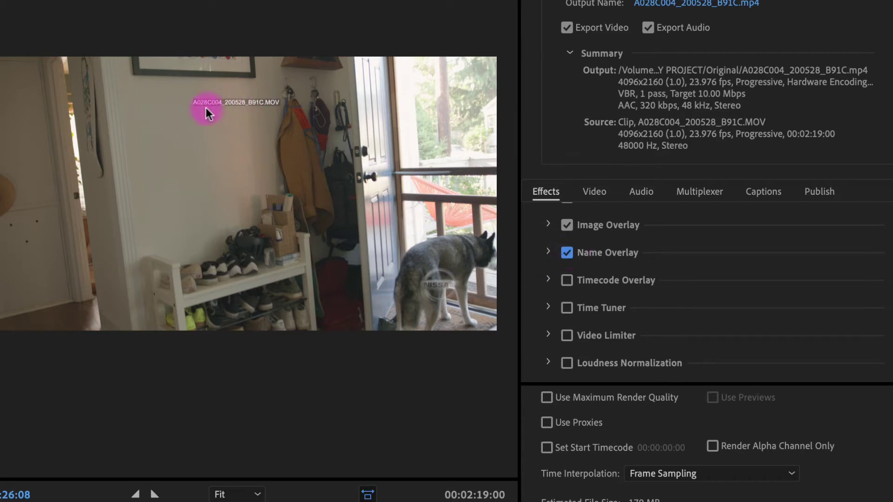
click(567, 254)
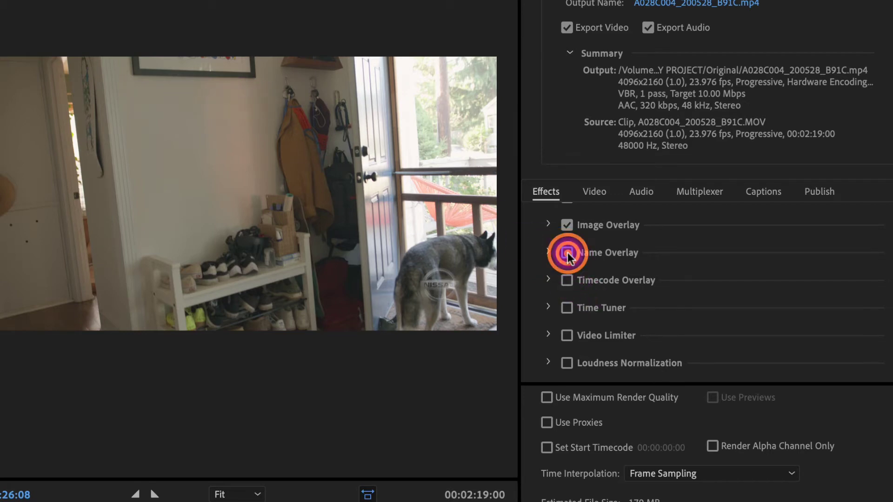
click(568, 254)
click(548, 251)
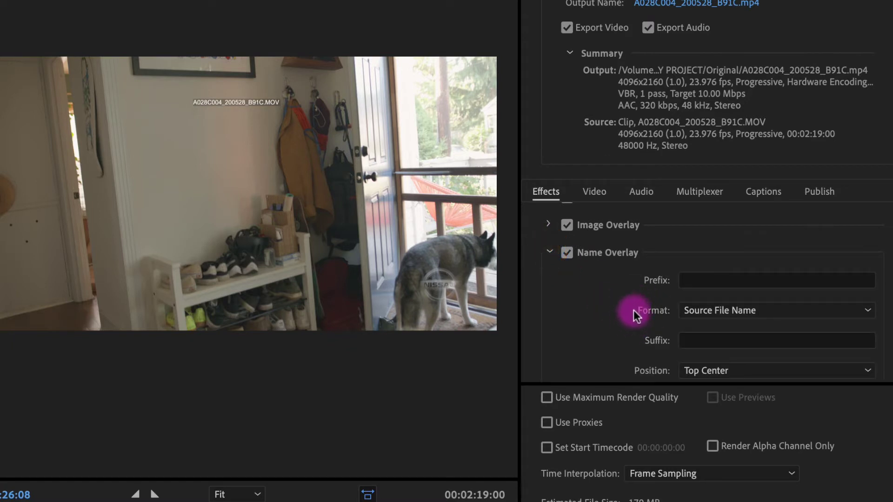
scroll(647, 309, down, 3)
click(742, 296)
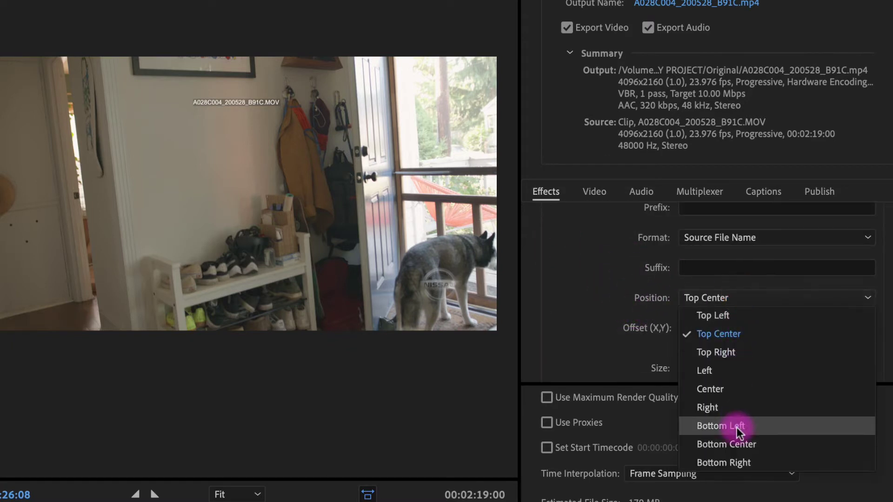
click(753, 442)
click(755, 428)
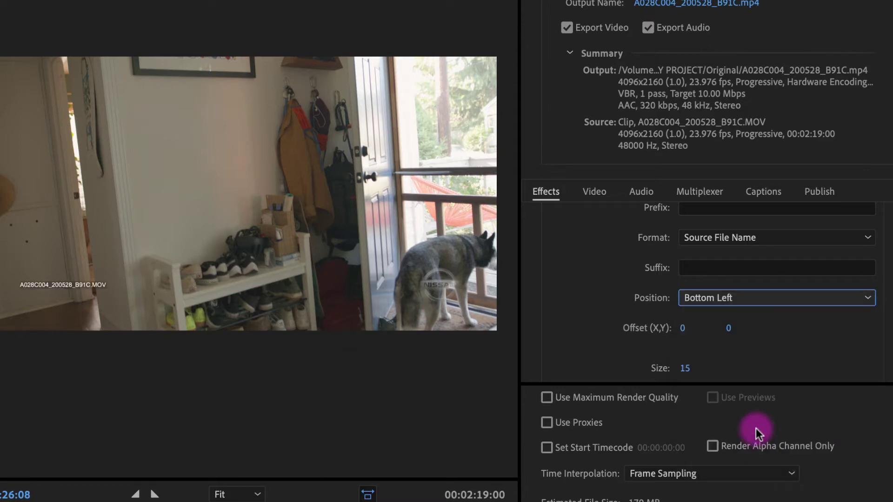
Step: Turn on Timecode Overlay at bottom centre and collapse the overlay sections
scroll(628, 283, up, 1)
scroll(604, 279, up, 1)
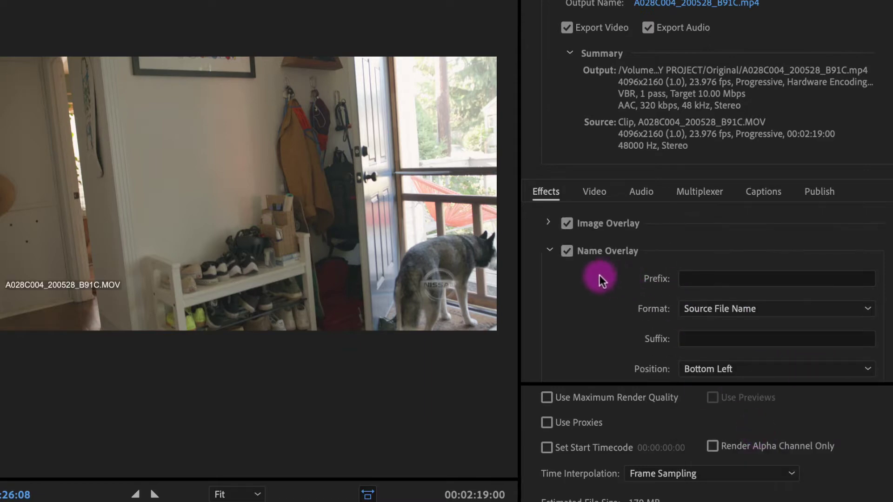
click(550, 250)
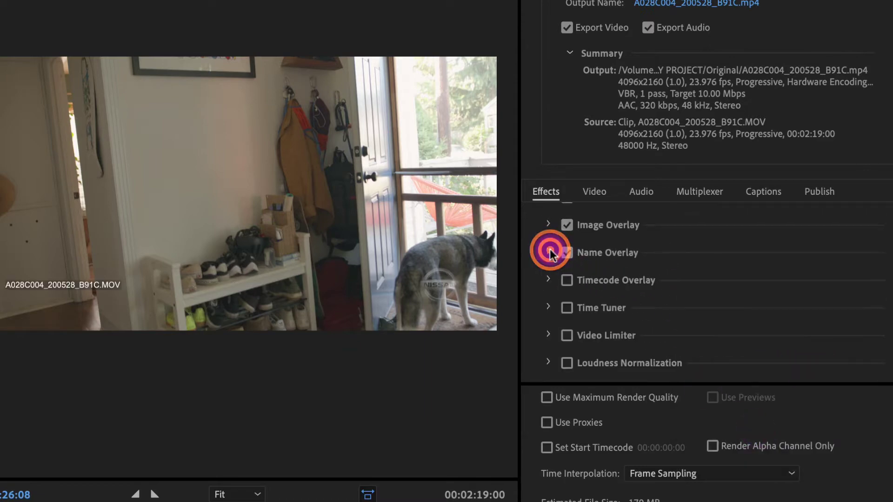
click(567, 280)
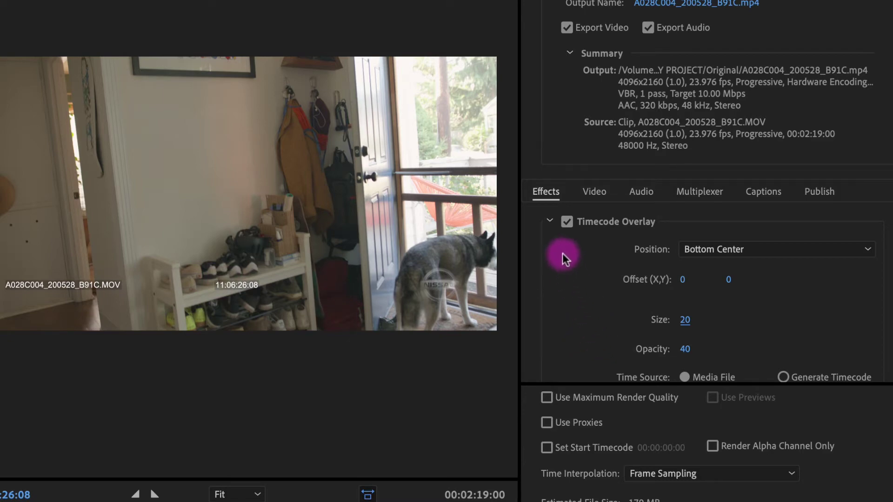
click(550, 221)
scroll(654, 289, up, 2)
click(549, 229)
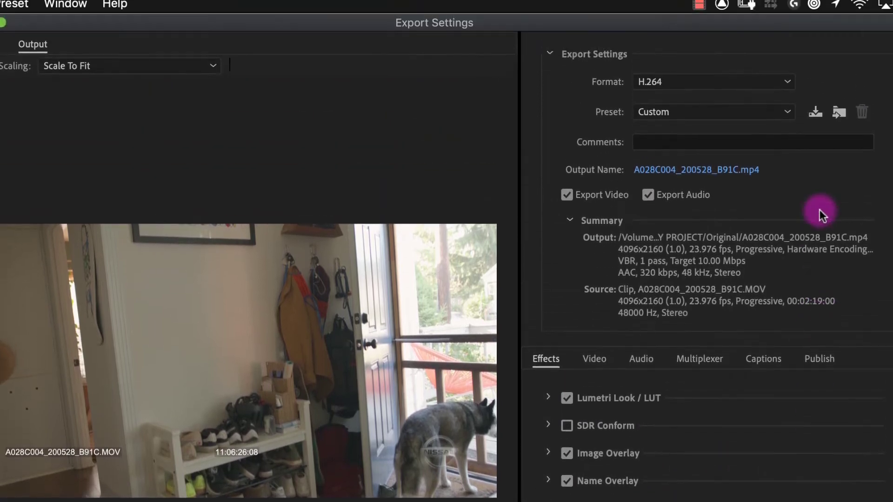
click(817, 120)
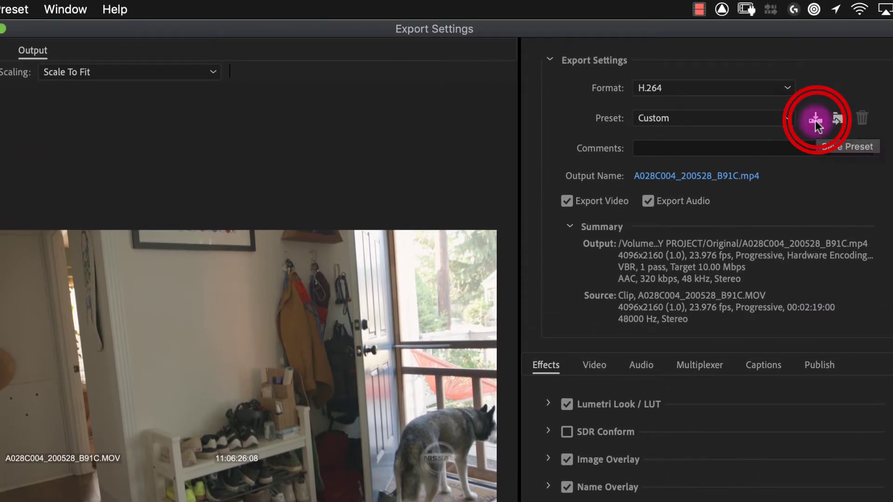
text(Proxy Nissan)
click(539, 428)
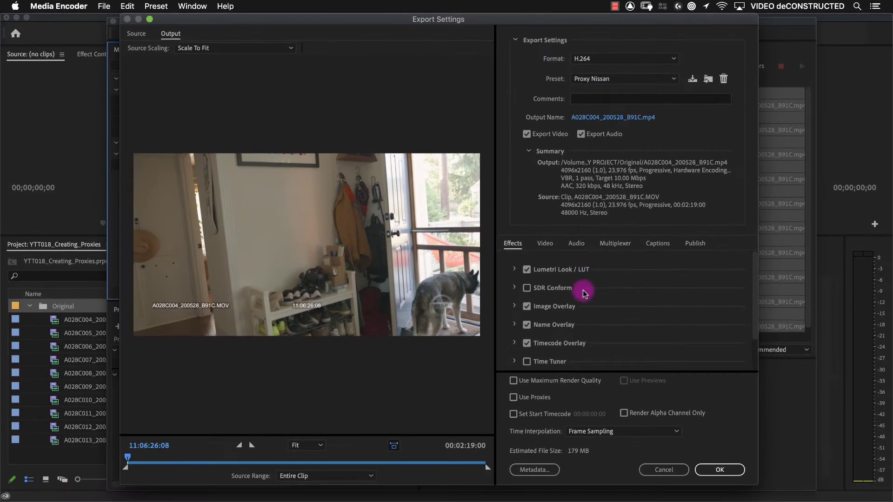
click(727, 471)
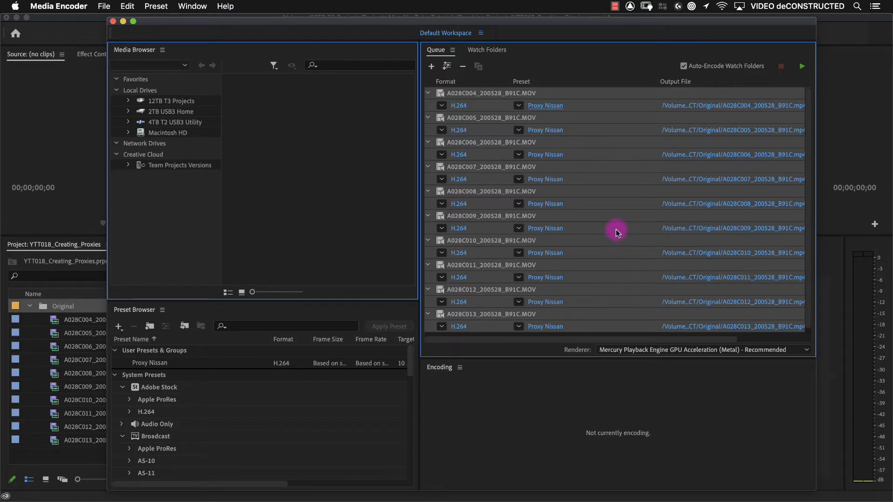
click(518, 106)
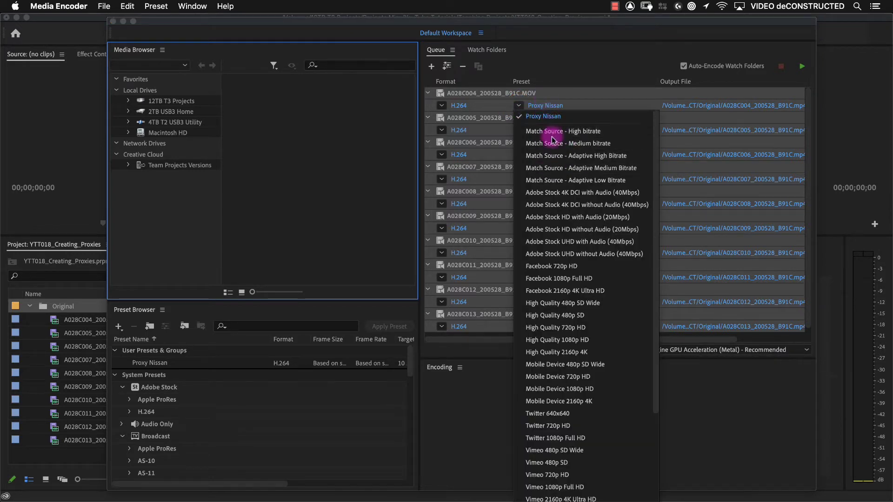
click(568, 118)
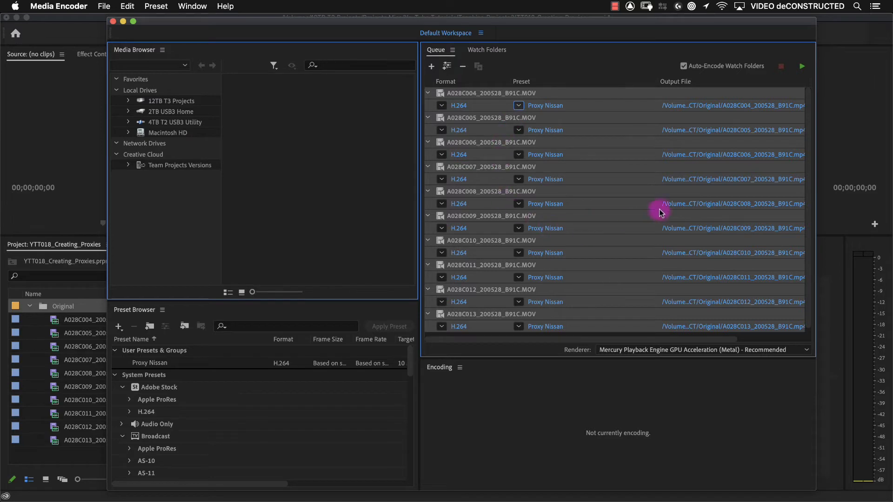
Step: Point the jobs' Output File to PROXY PROJECT/Proxy, then start the queue rendering
click(711, 106)
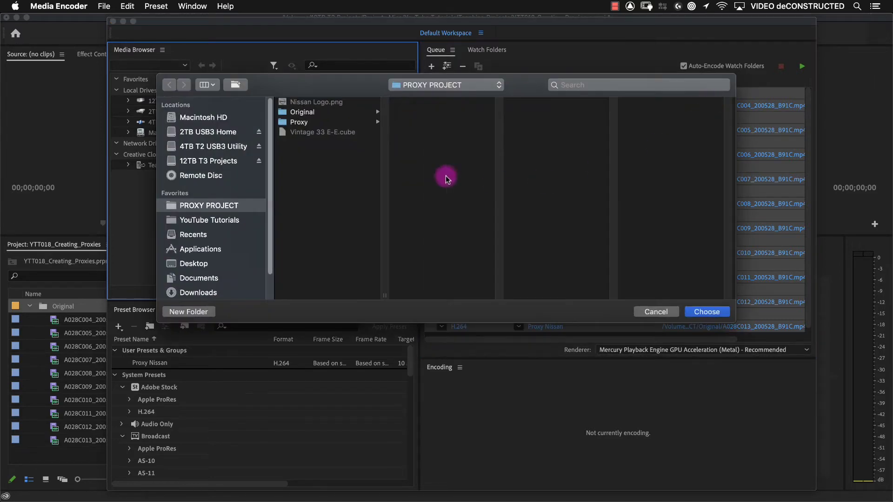
click(309, 122)
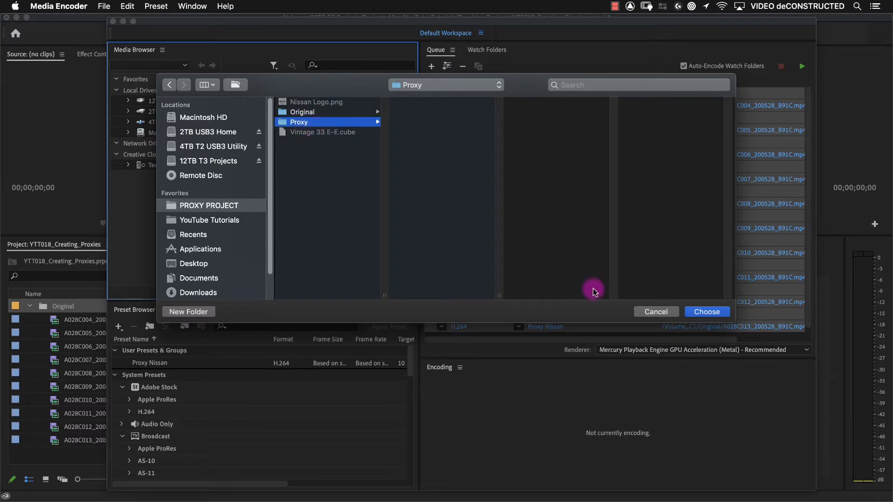
click(705, 312)
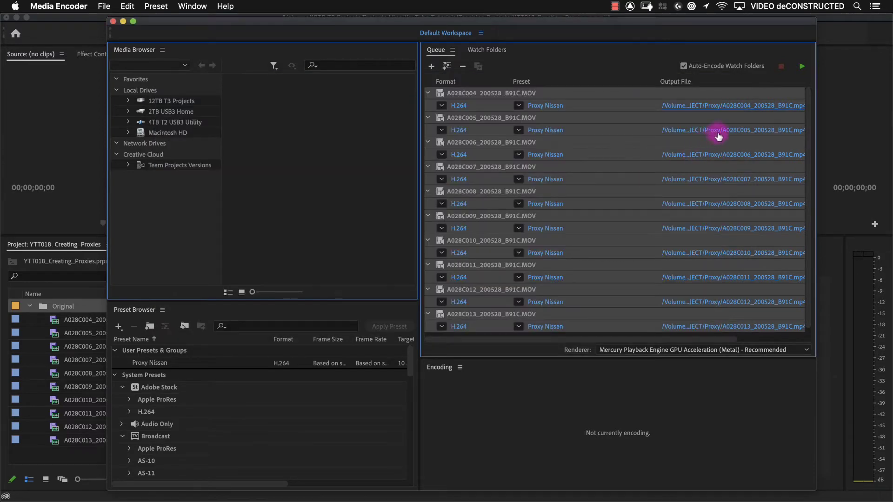
click(719, 134)
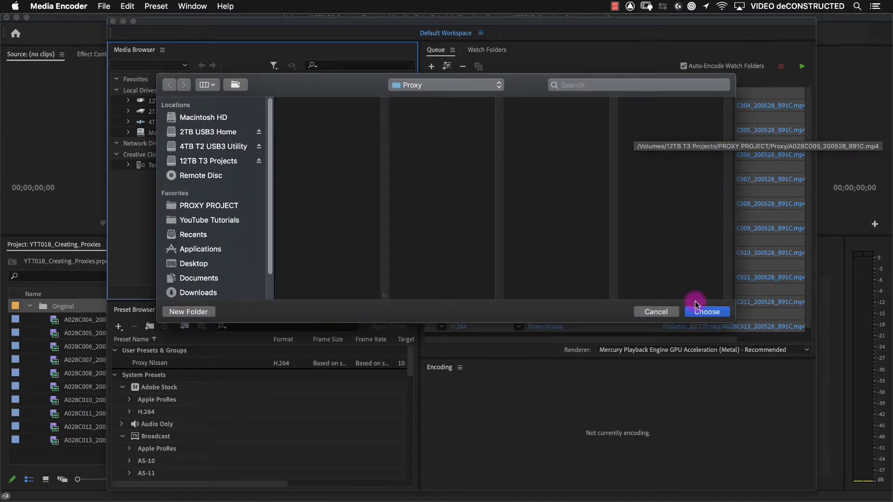
click(698, 309)
click(719, 278)
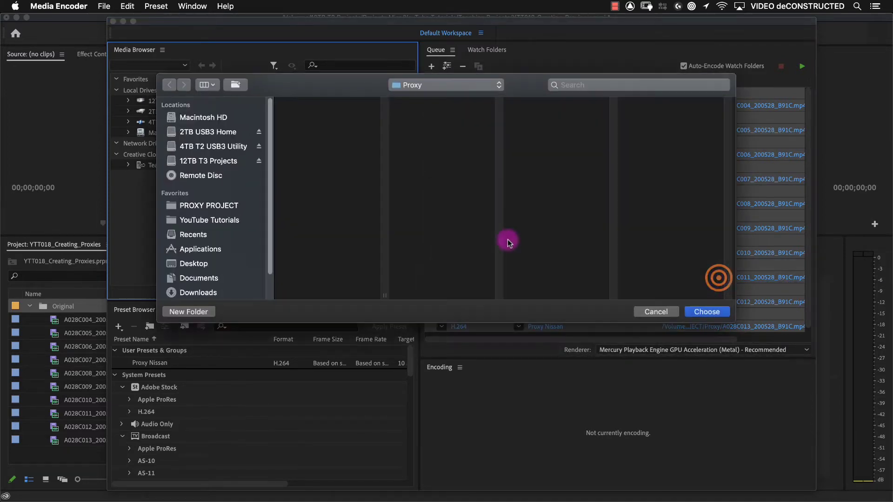
click(707, 311)
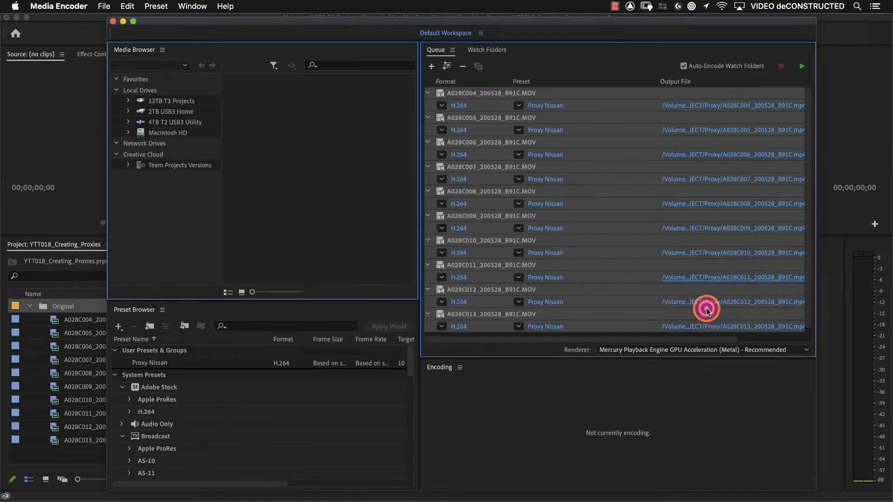
click(803, 66)
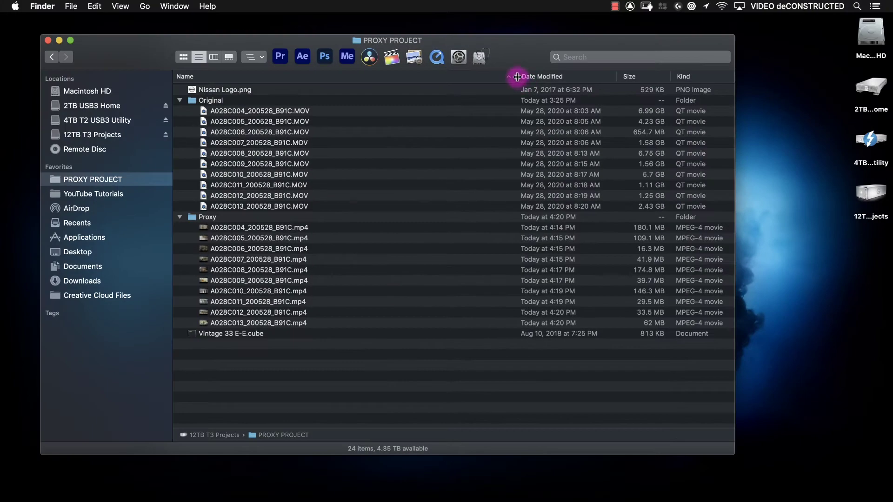
Step: Narrow the Name column, then select the ten original MOVs and the ten proxy mp4s to compare sizes
drag(517, 77, 361, 78)
click(275, 112)
shift+click(288, 206)
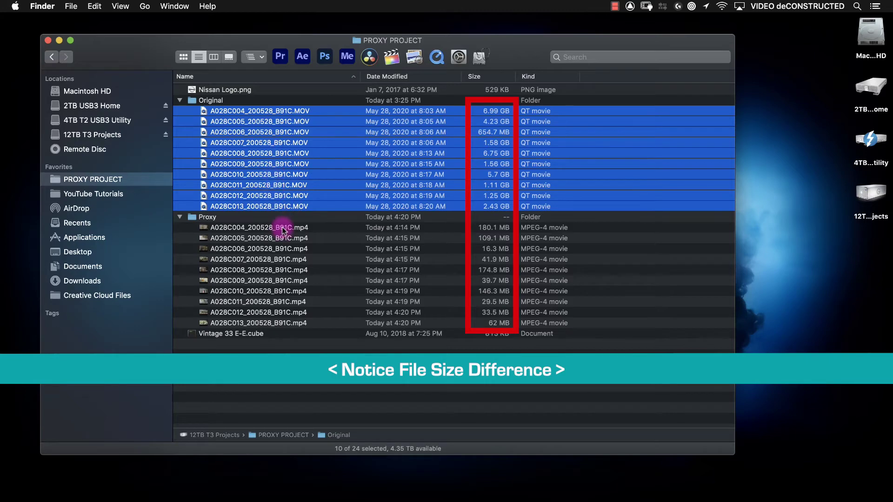
click(282, 228)
shift+click(290, 323)
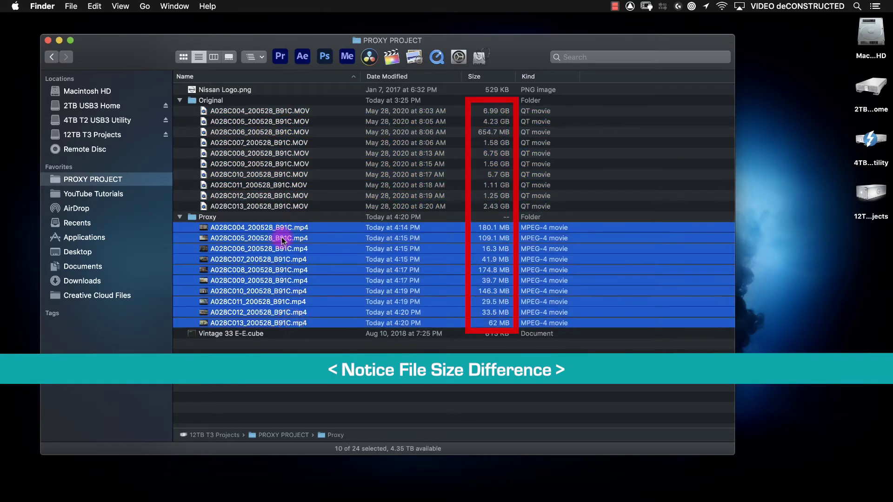
Step: Play the A028C004_200528_B91C.mp4 proxy and move the controls aside to reveal its burned-in timecode
double_click(230, 228)
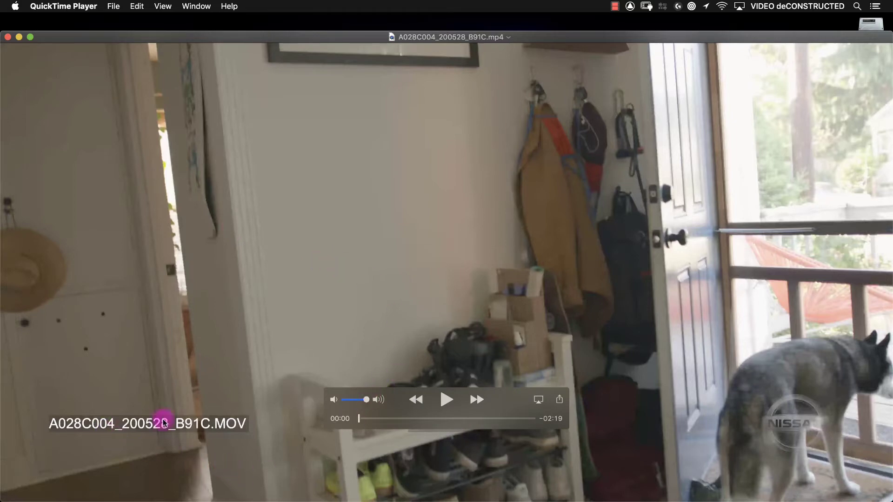
drag(395, 401, 388, 294)
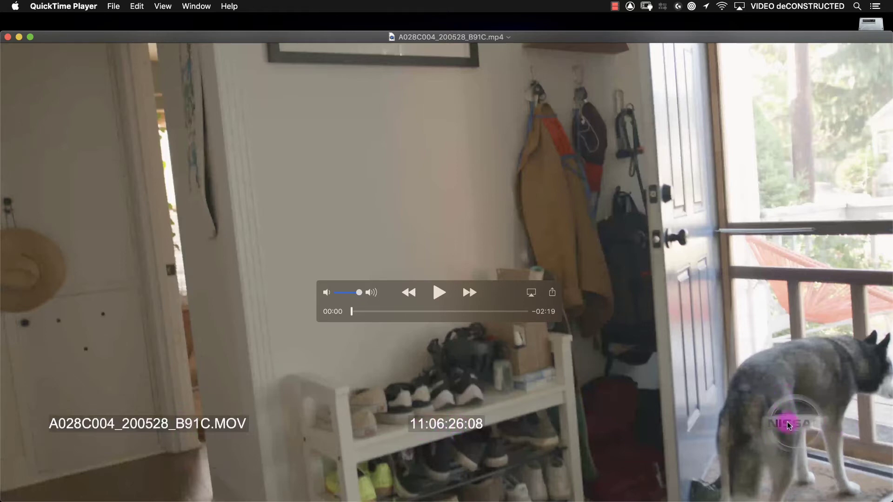
drag(496, 291, 510, 317)
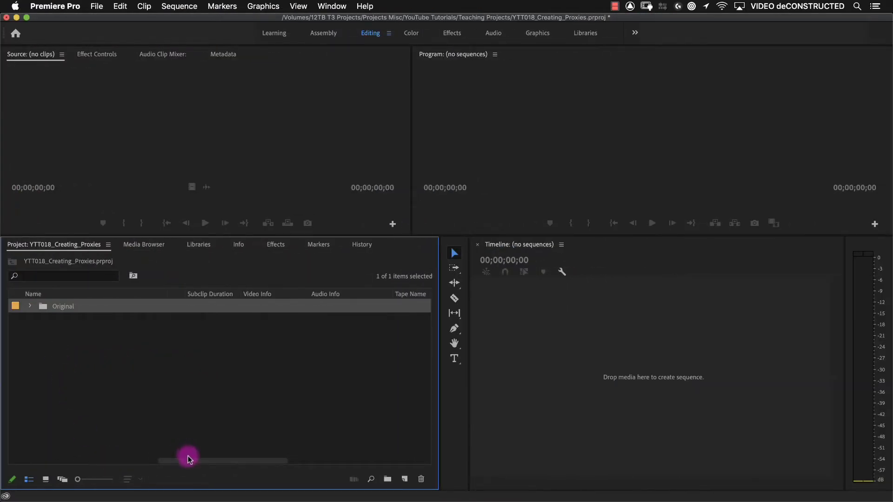
Step: Expand the Original bin and select all ten A028C clips
drag(188, 460, 39, 460)
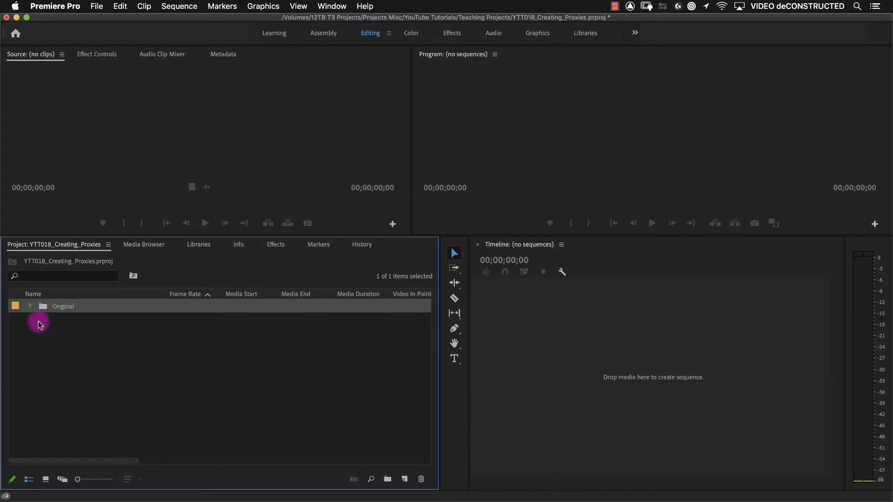
click(30, 306)
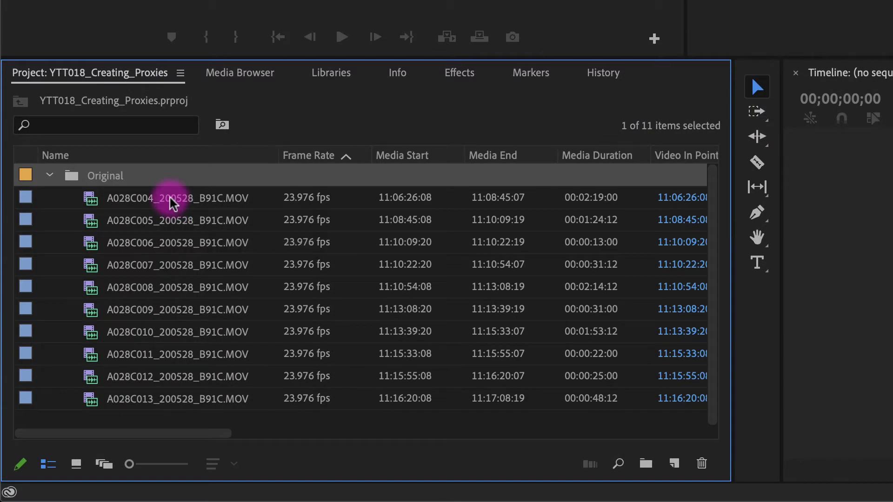
key(ctrl+a)
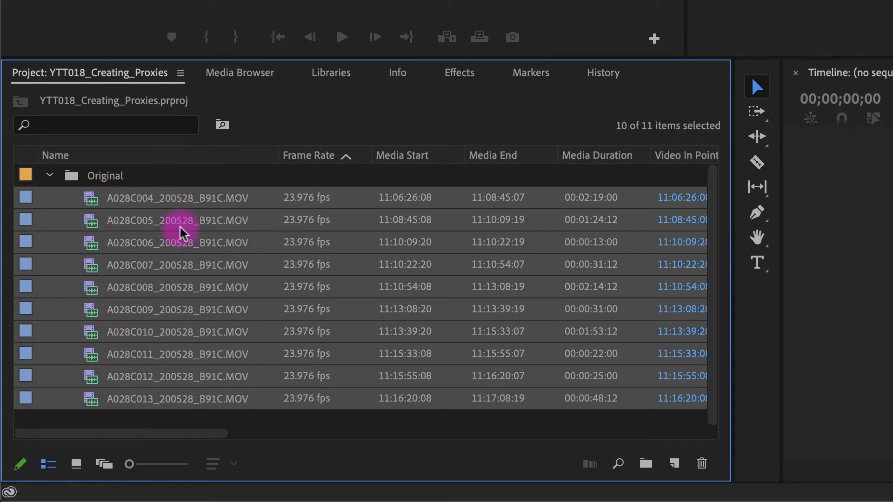
Step: Review the Create Proxies presets, leaving H.264 Low Resolution Proxy, then cancel without creating proxies
right_click(176, 199)
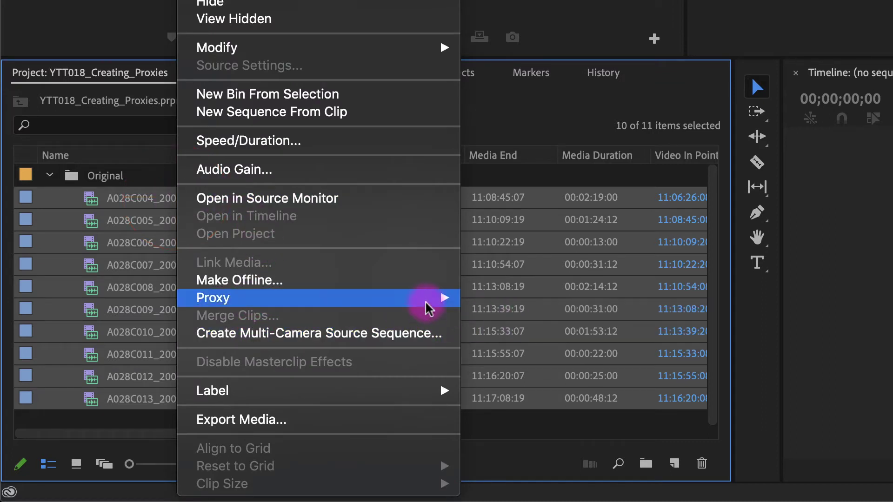
mouse_move(424, 299)
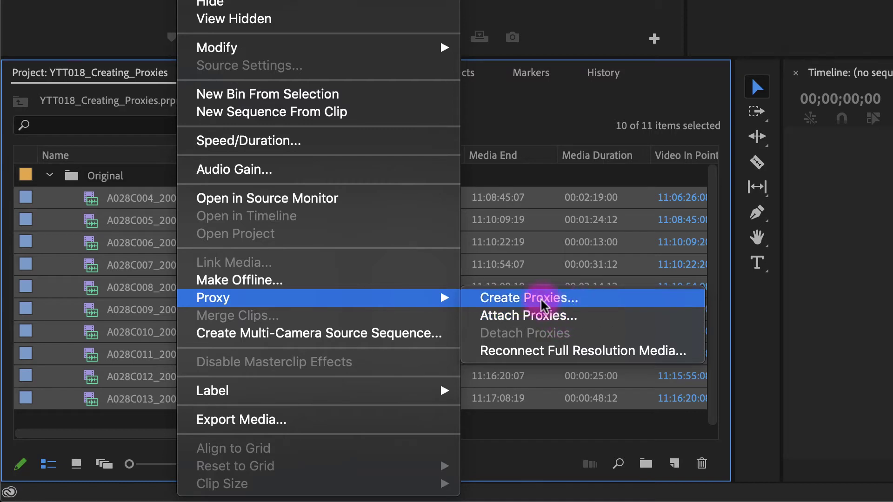
click(571, 304)
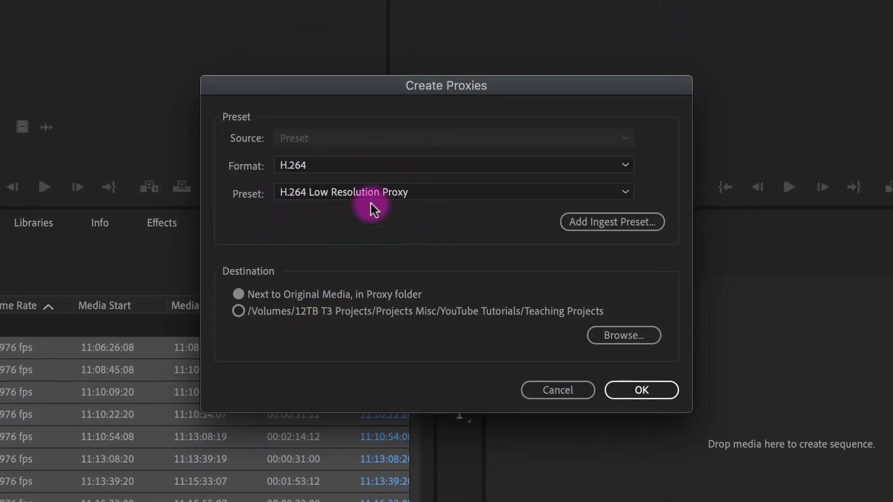
click(372, 194)
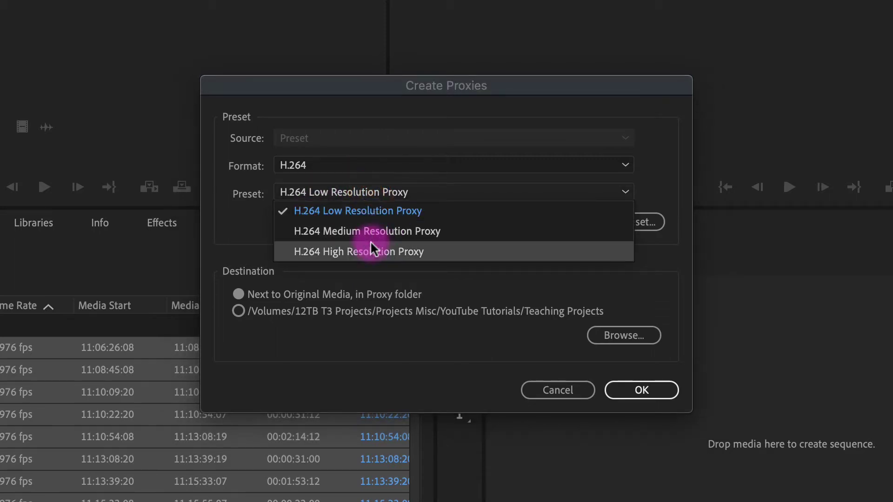
click(247, 234)
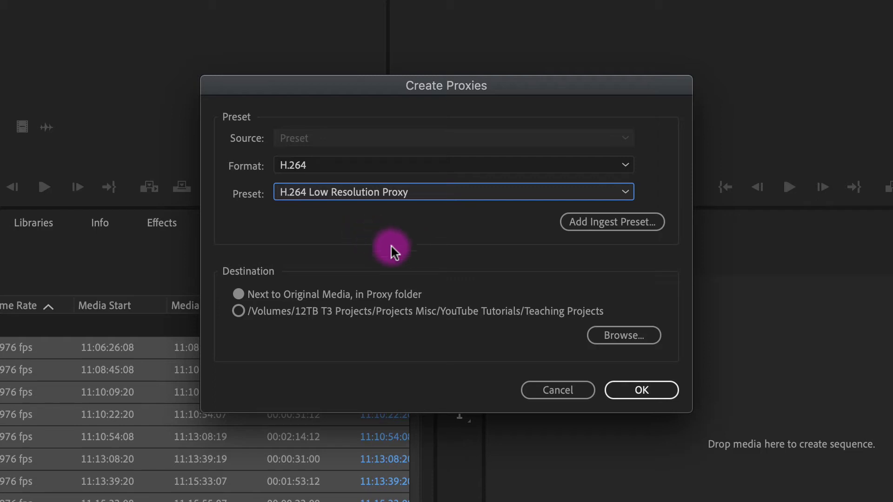
click(558, 390)
Step: Start attaching existing proxies to the selected Original clips
right_click(247, 173)
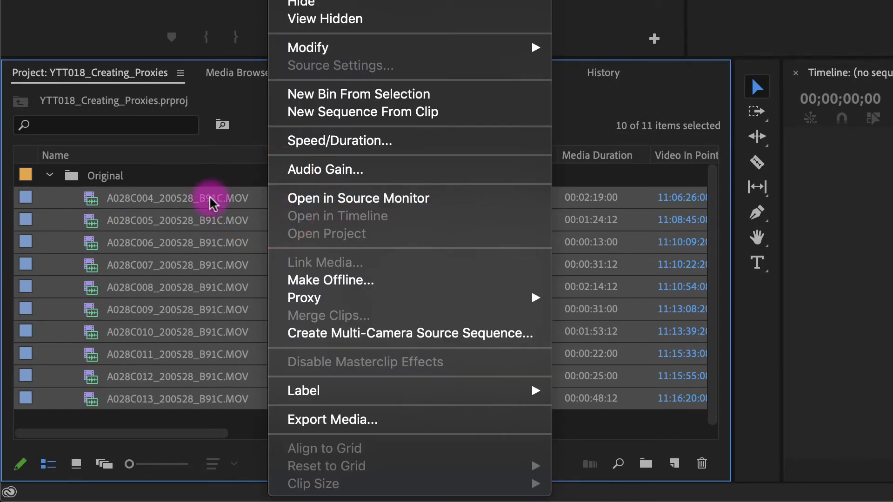
mouse_move(308, 300)
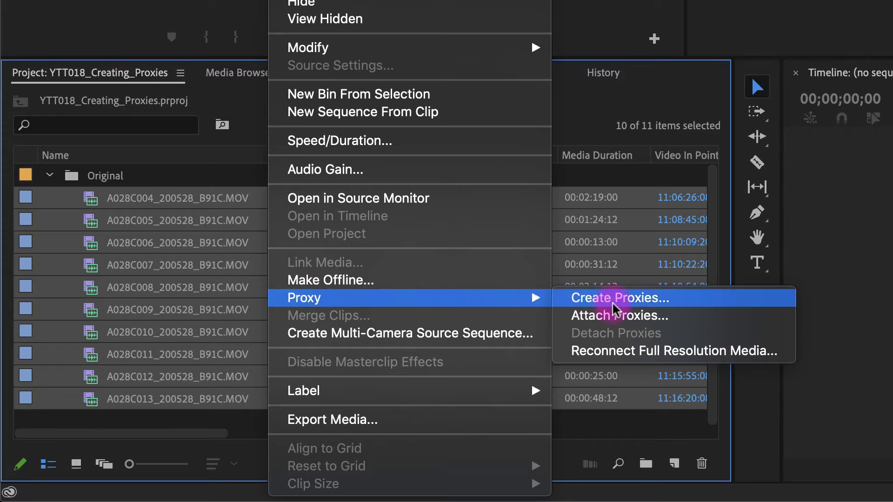
click(613, 321)
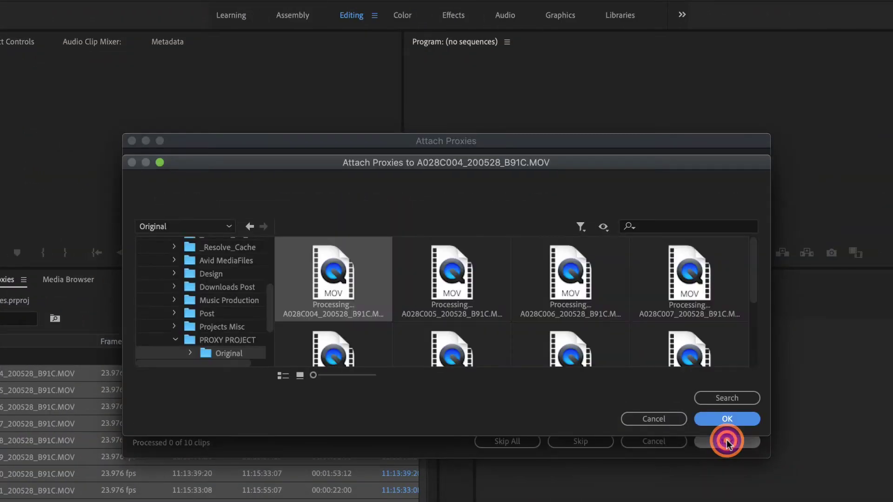
Step: Browse to PROXY PROJECT/Proxy in list view and attach A028C004_200528_B91C.mp4
click(509, 149)
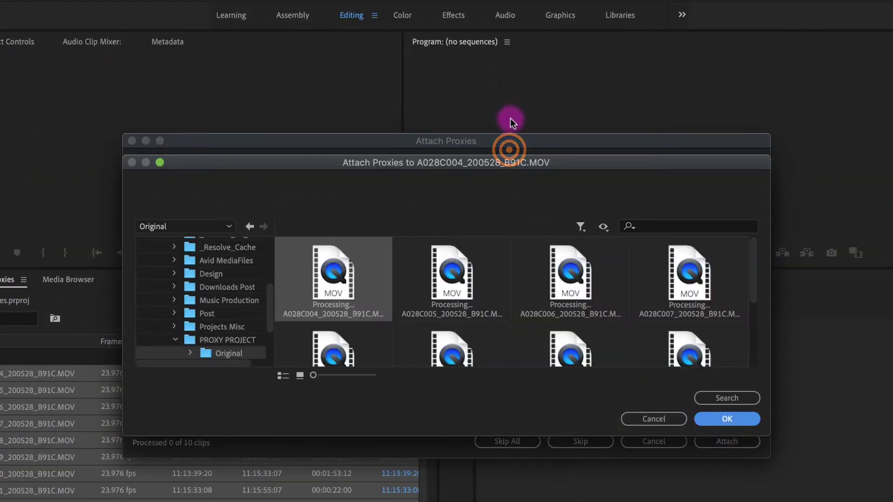
drag(523, 162, 501, 36)
drag(748, 310, 824, 484)
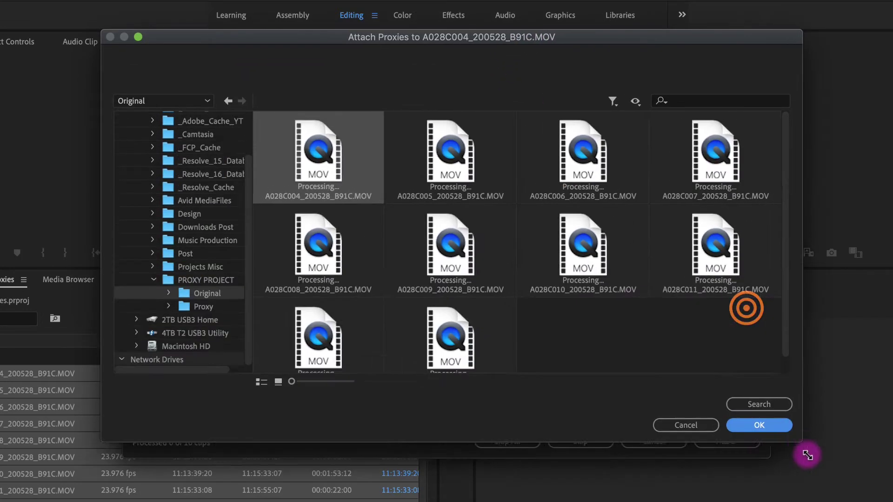
click(207, 351)
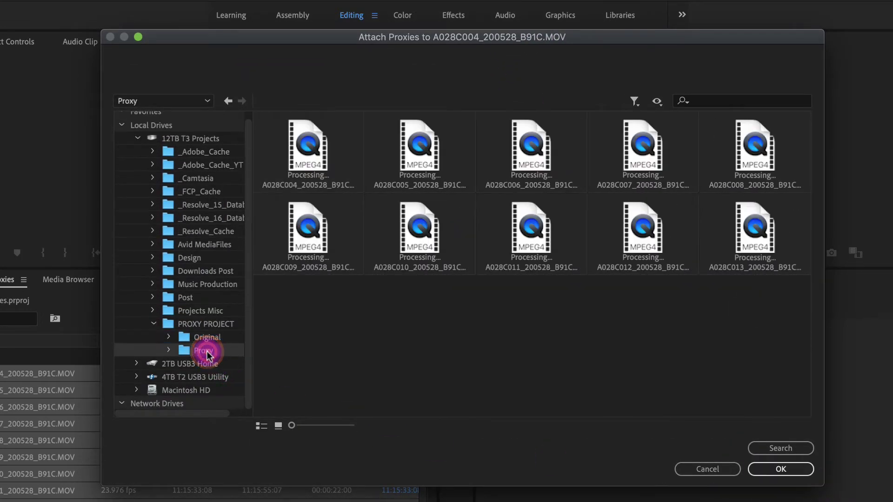
click(257, 426)
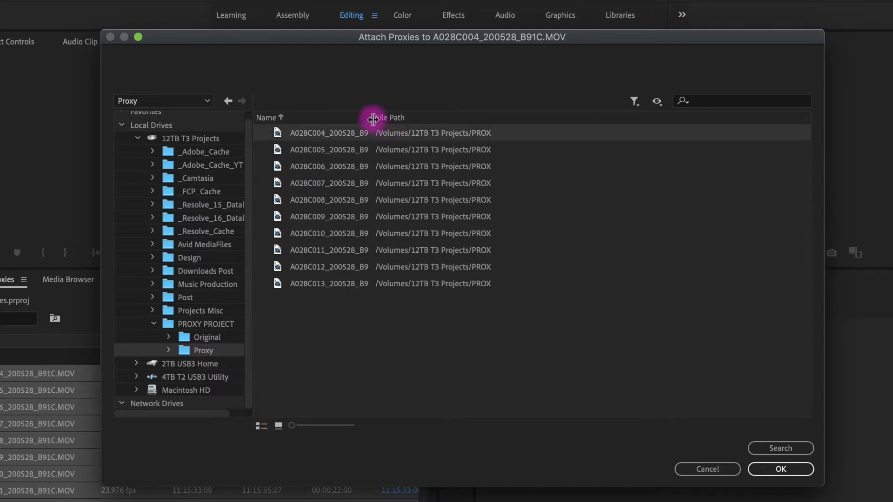
drag(373, 117, 531, 122)
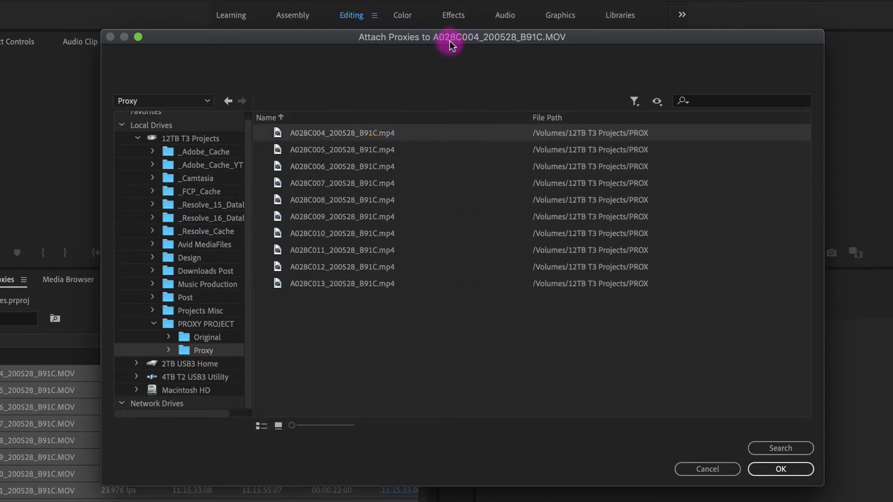
click(315, 135)
click(784, 469)
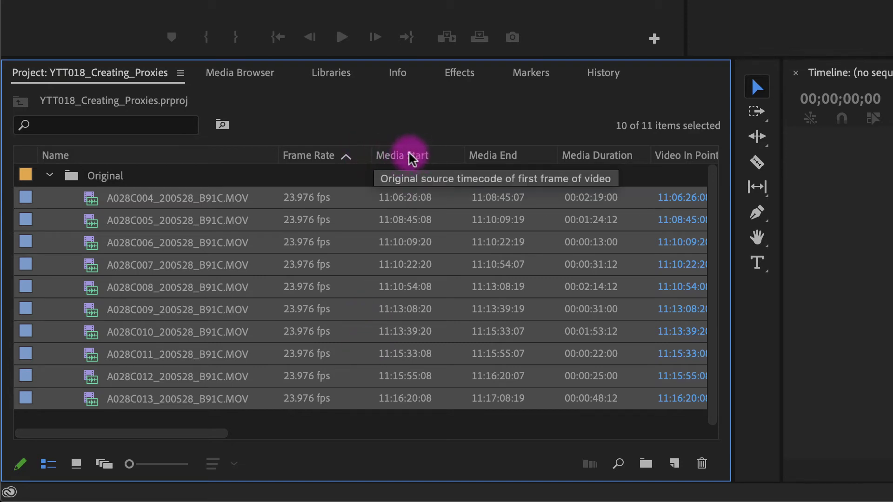
Step: In Metadata Display, expand Premiere Pro Project Metadata and untick the Media Type column
right_click(412, 159)
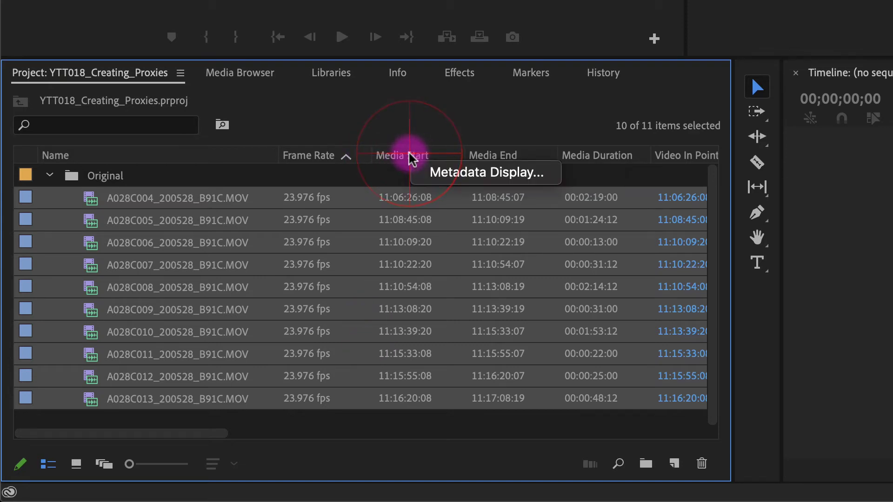
click(459, 174)
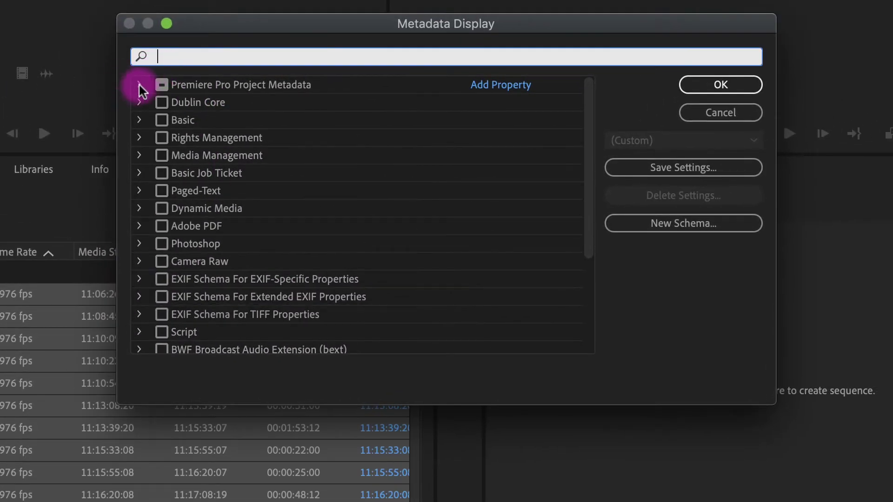
click(139, 85)
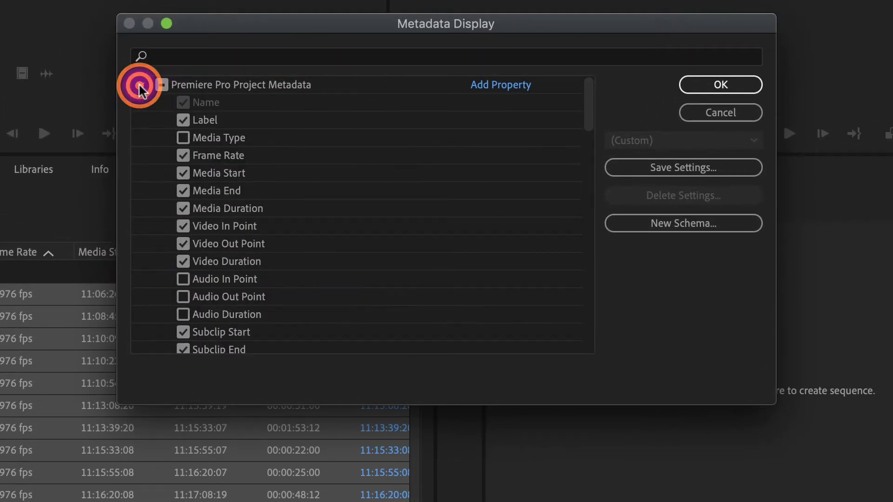
click(182, 136)
Step: Tick the Proxy File Path, Proxy Media File Name and Proxy columns
scroll(251, 214, down, 1)
scroll(259, 226, down, 15)
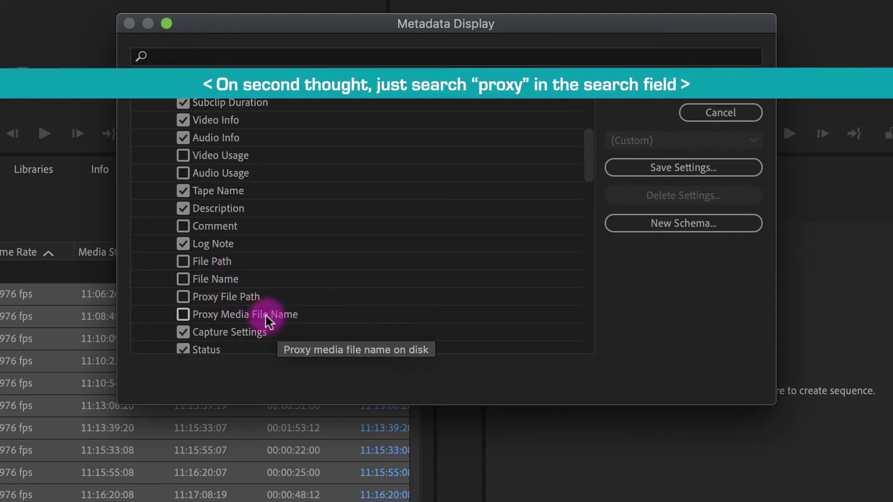
click(186, 308)
click(186, 294)
scroll(256, 286, down, 6)
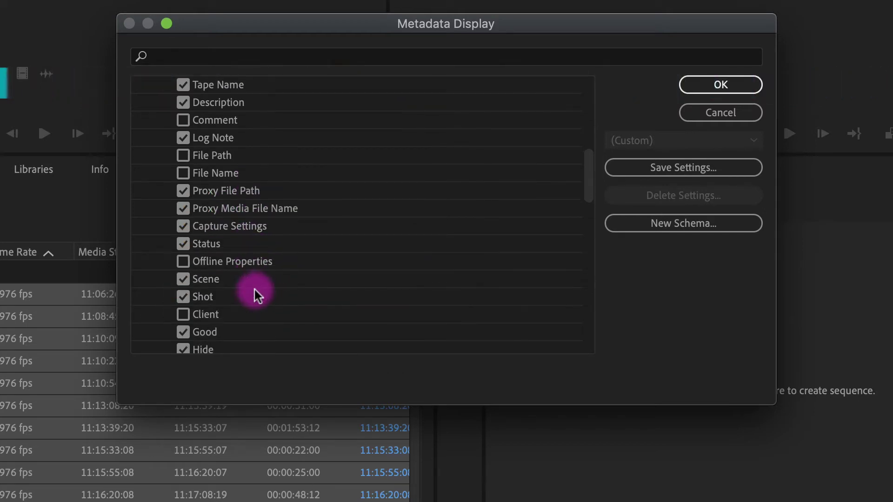
scroll(255, 289, down, 13)
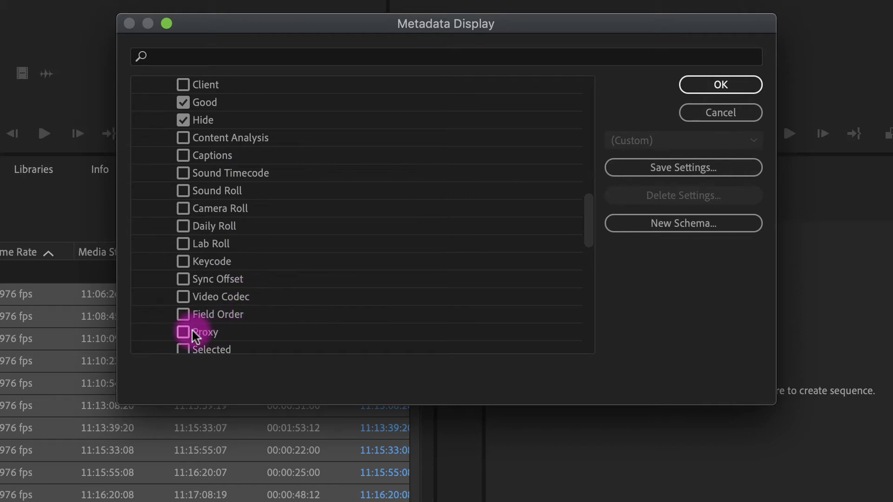
click(189, 332)
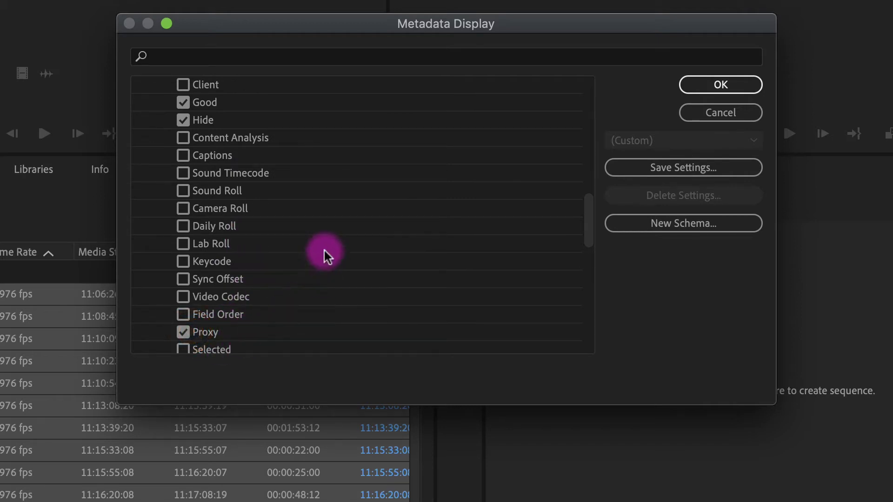
Step: Apply the new columns, widen Proxy Media File Path to show full paths, and collapse the Original bin
click(710, 96)
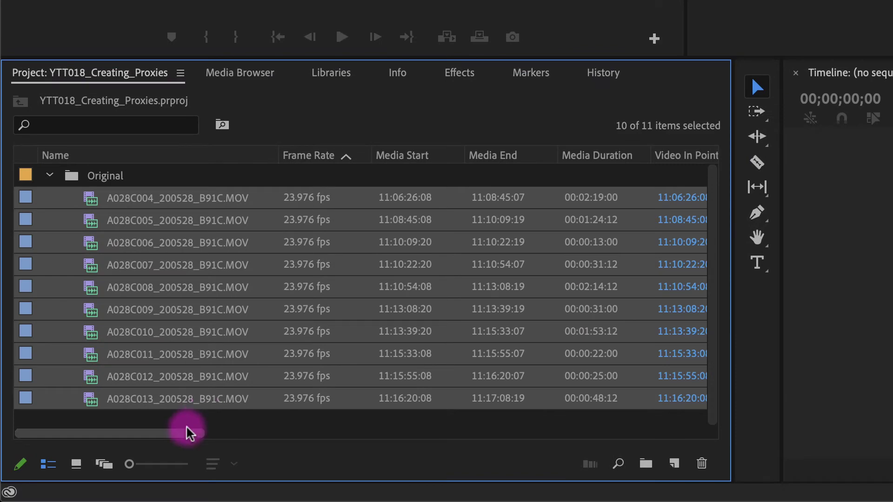
drag(188, 432, 688, 459)
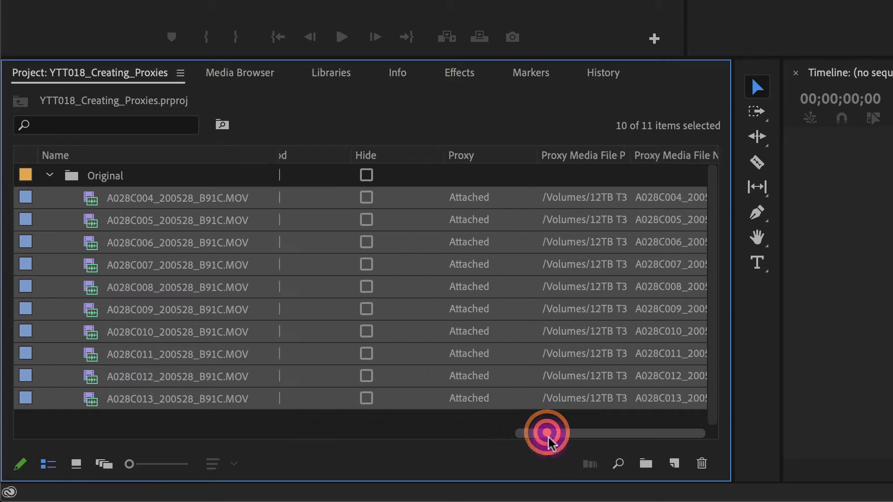
drag(620, 159, 693, 160)
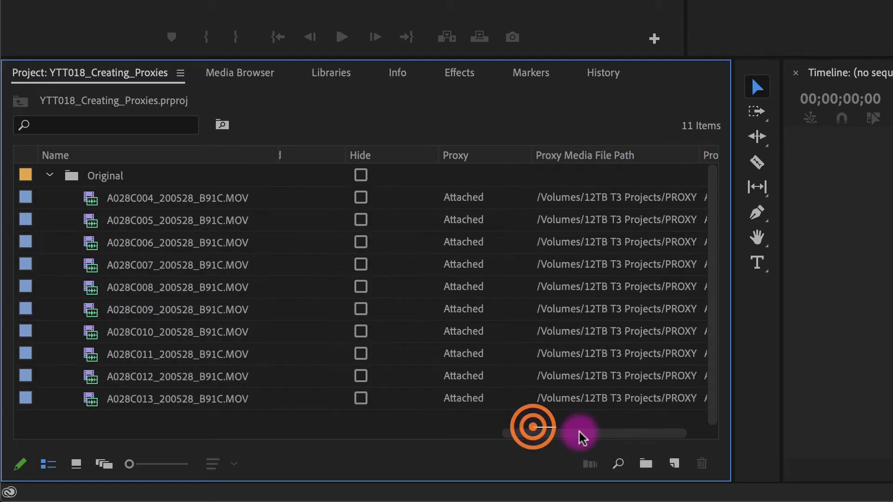
drag(604, 433, 159, 446)
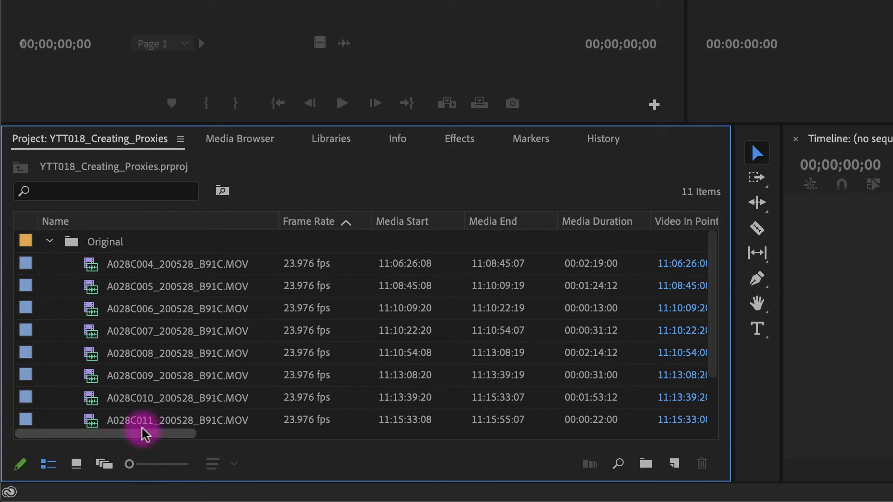
click(139, 434)
drag(139, 435, 365, 446)
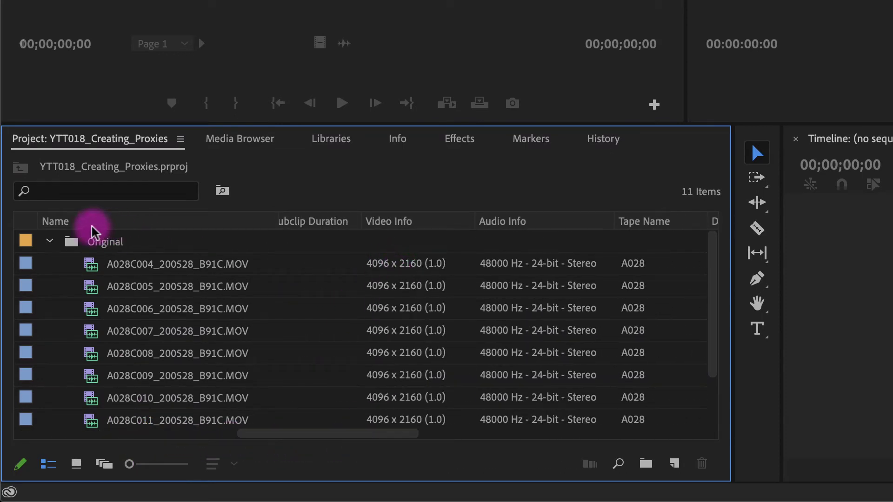
click(49, 241)
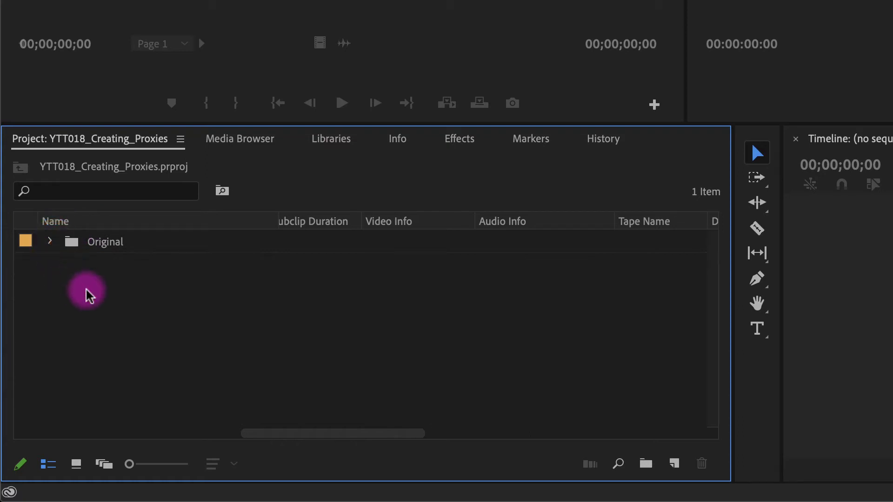
Step: Create a sequence from the ARRI 1080p 23.976 preset and drag the Original bin into it
right_click(74, 315)
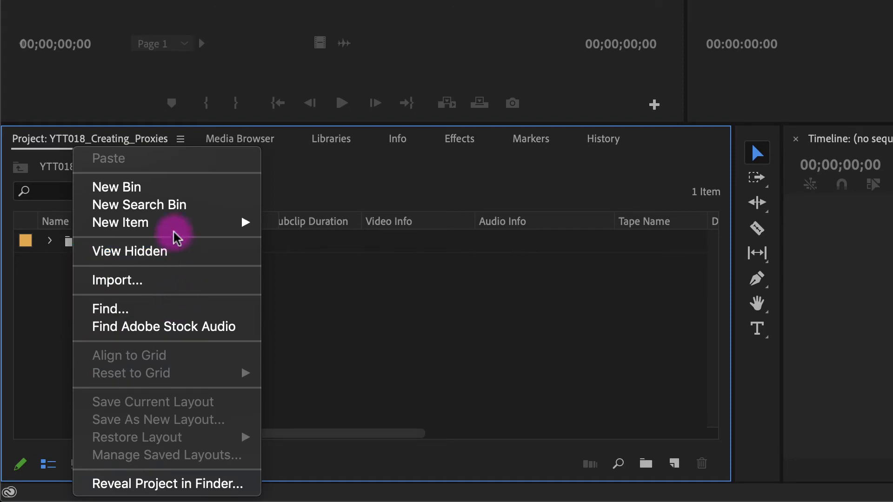
mouse_move(263, 222)
click(291, 223)
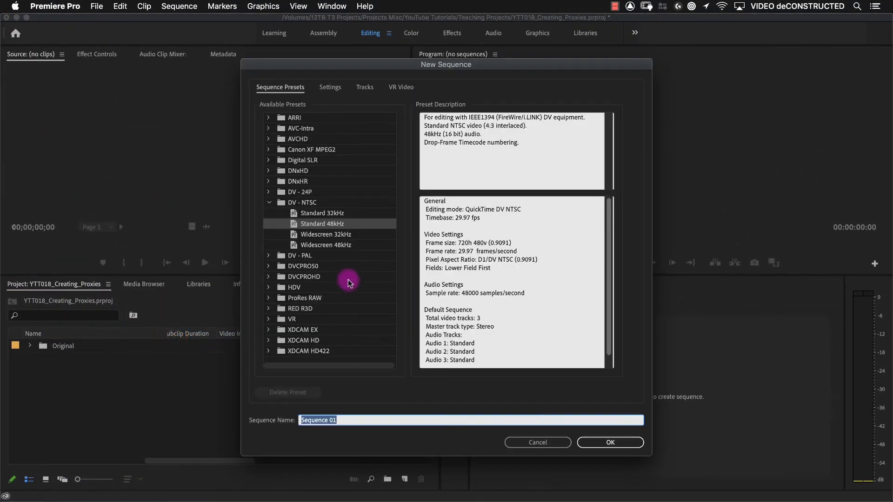
click(269, 117)
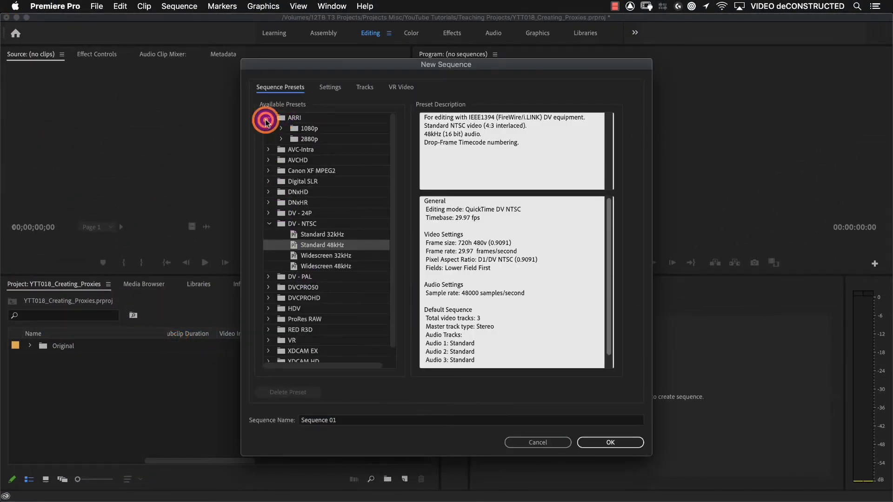
click(280, 129)
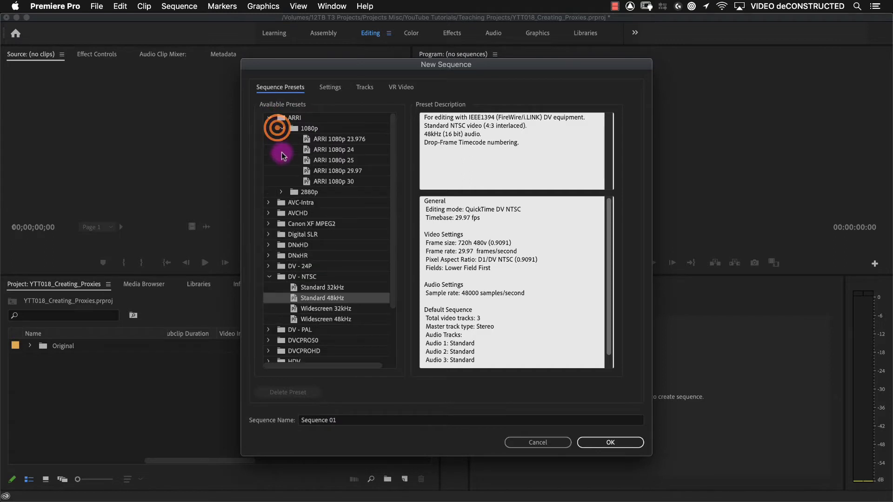
click(342, 139)
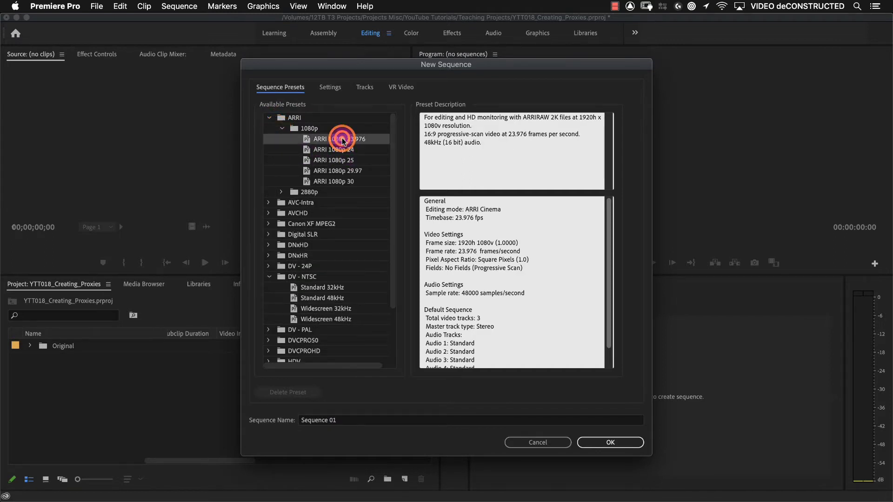
click(623, 443)
drag(45, 348, 595, 393)
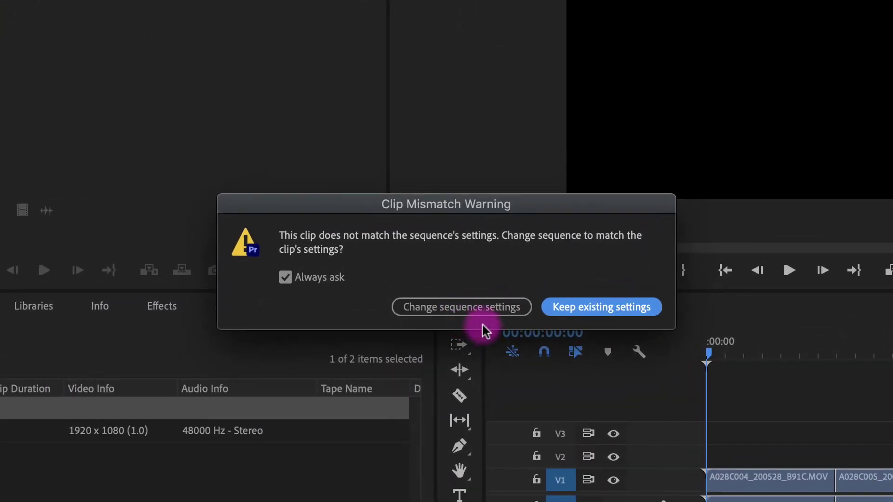
Step: Keep the 1080p sequence settings, select every clip, and apply Set to Frame Size
click(604, 309)
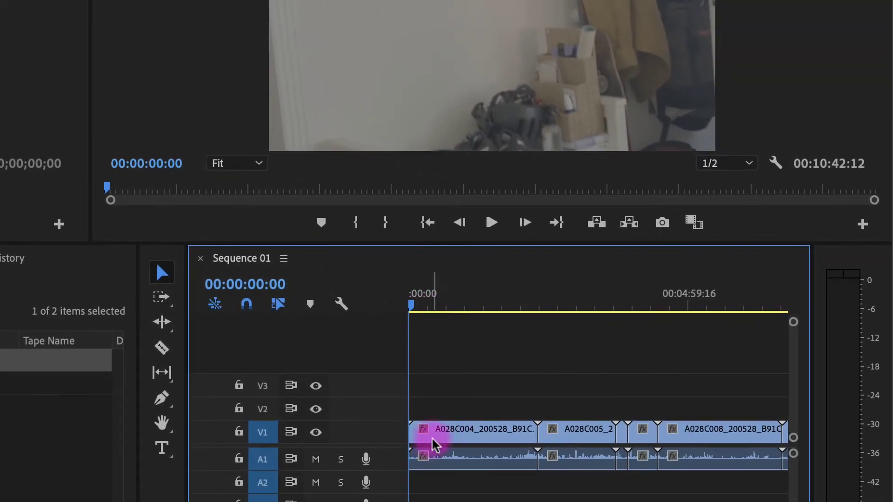
drag(418, 303, 390, 311)
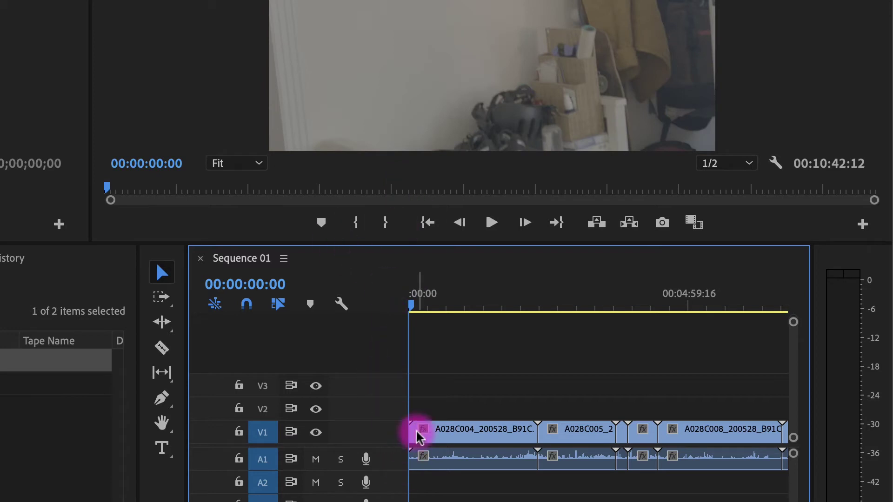
key(minus)
key(minus)
click(643, 387)
drag(643, 387, 425, 456)
right_click(424, 429)
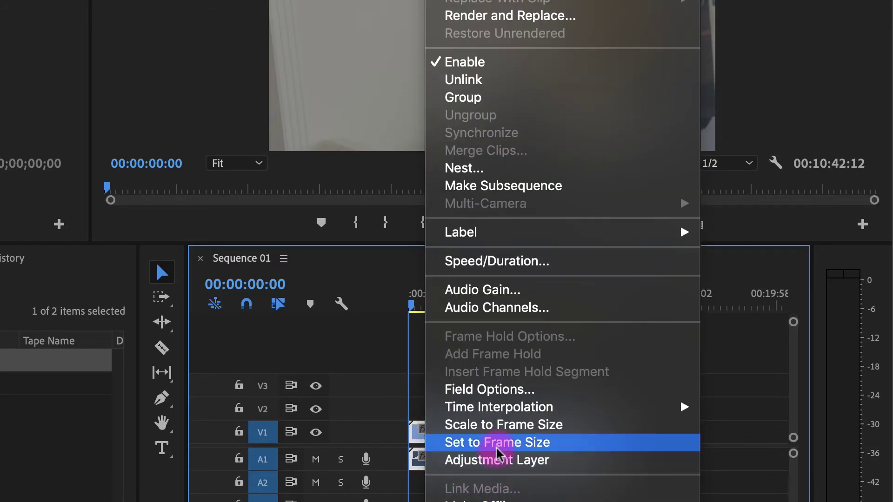
click(514, 442)
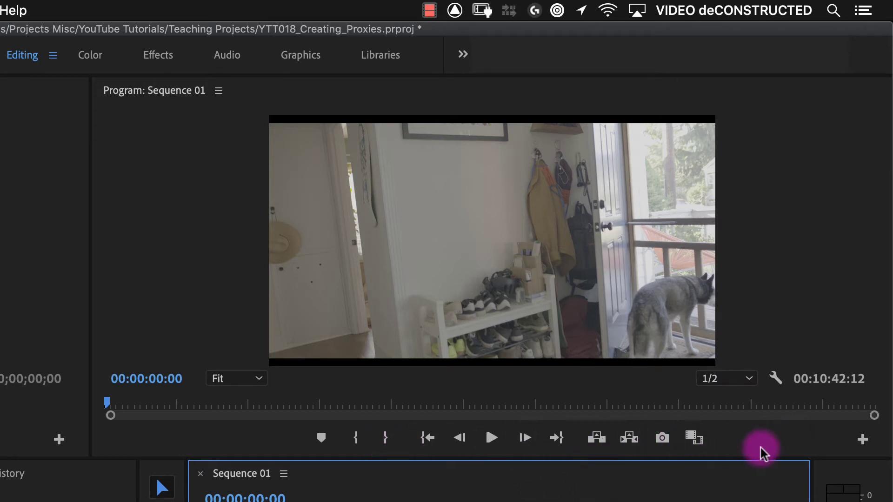
Step: Add the Toggle Proxies button to the Program Monitor controls and turn proxy viewing on
click(863, 440)
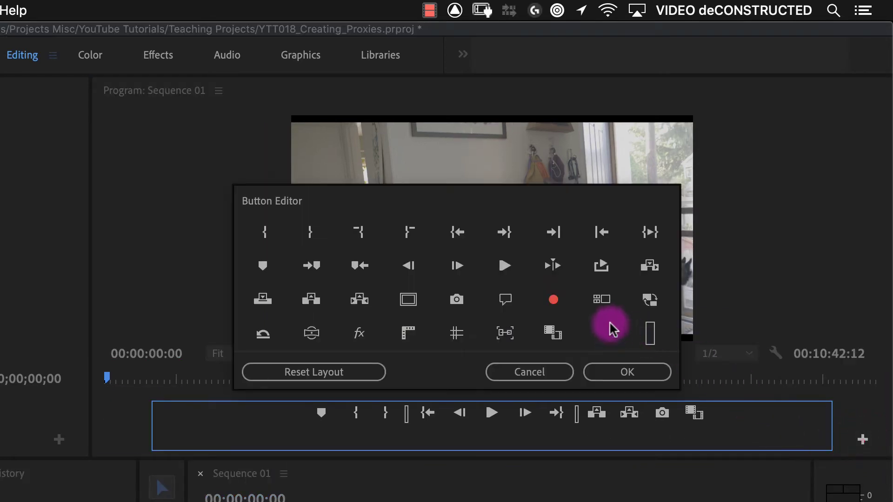
click(647, 300)
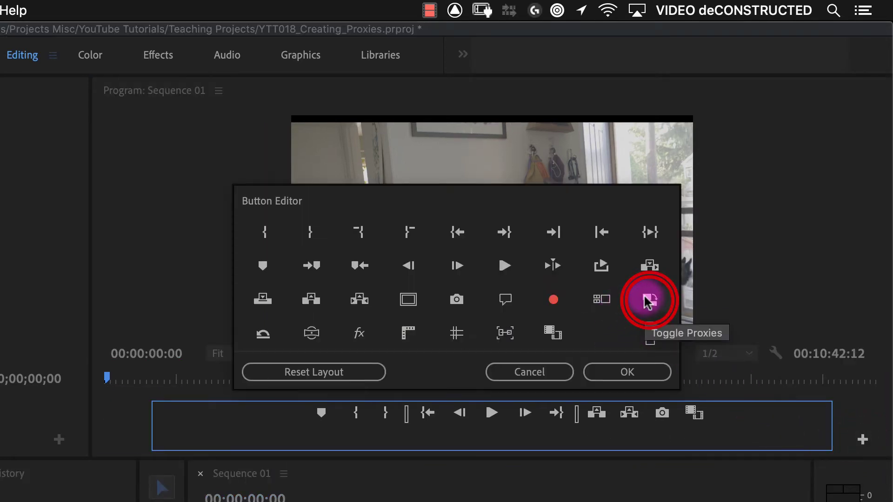
drag(647, 300, 721, 427)
click(645, 372)
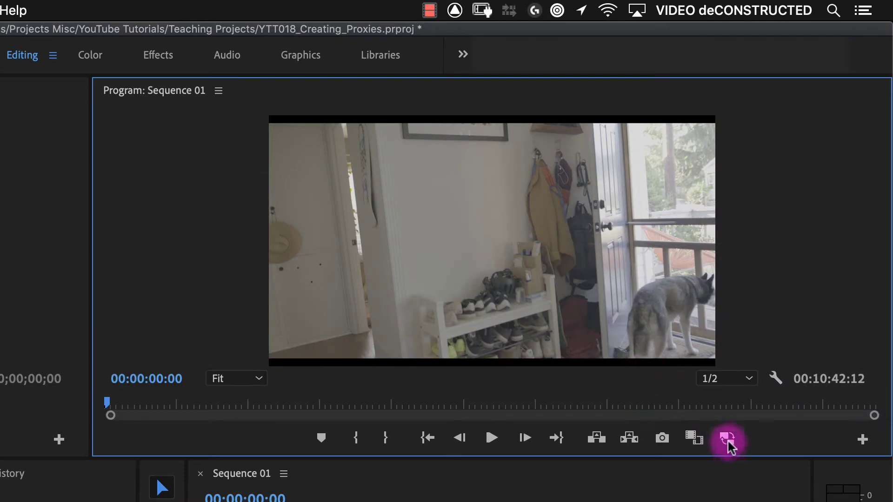
click(728, 439)
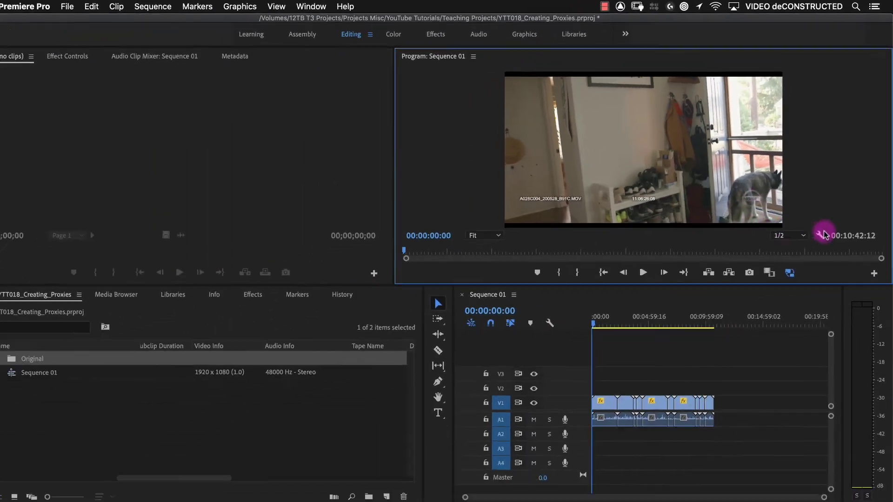
Step: Scrub to 00:10:02:19 and toggle between proxy and full-resolution playback to compare image quality
click(620, 321)
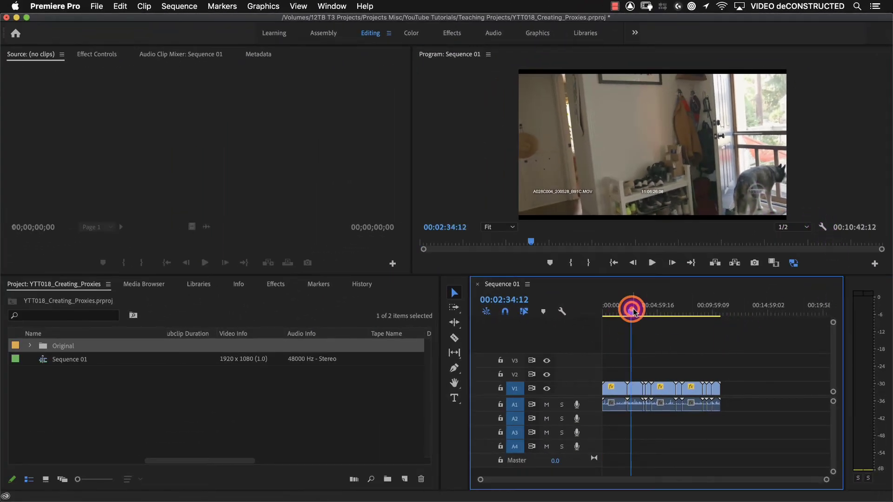
drag(633, 311, 695, 309)
click(714, 309)
click(794, 263)
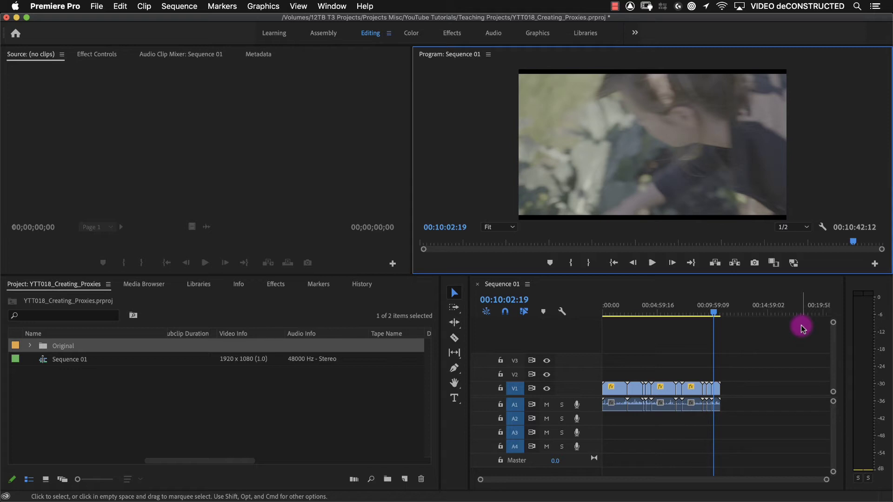
click(794, 264)
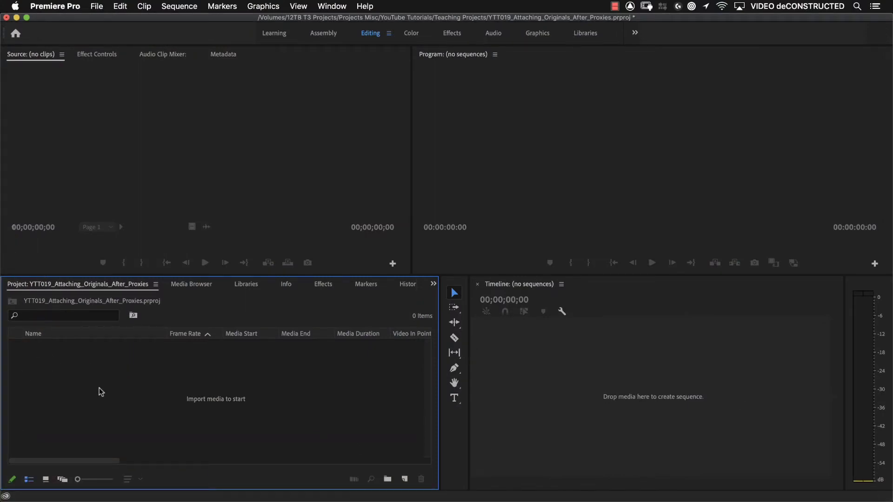
Step: Import the Proxy folder of mp4 files from PROXY PROJECT and build a Proxy sequence from it
right_click(82, 382)
click(93, 368)
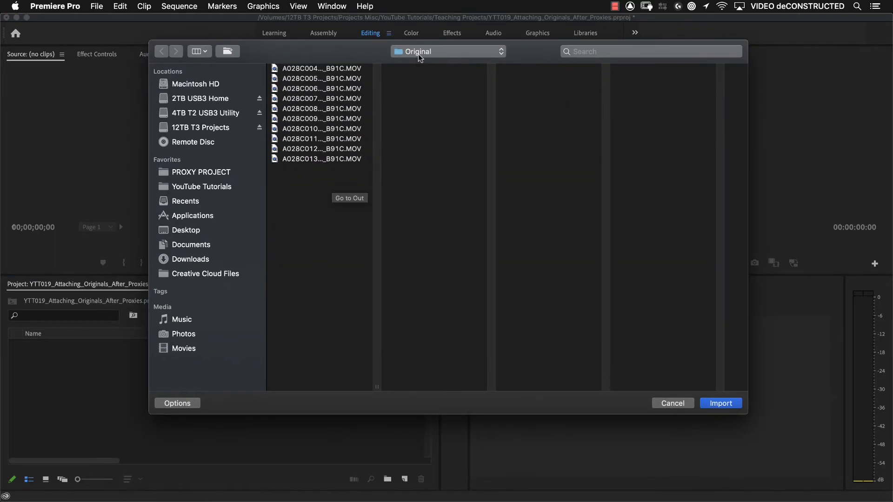
click(418, 54)
click(419, 63)
click(295, 79)
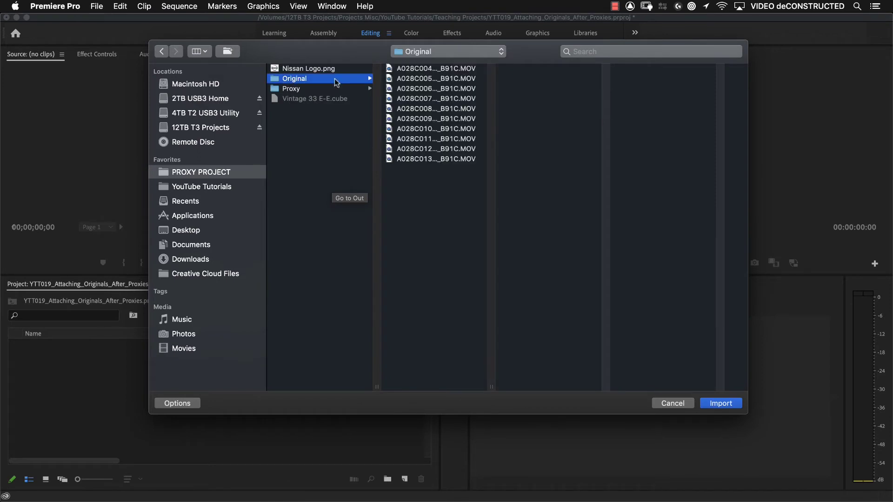
click(300, 90)
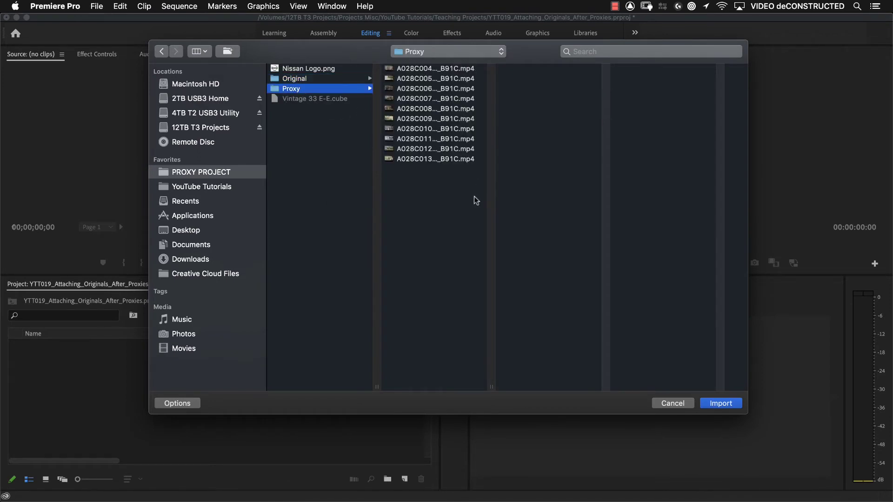
click(727, 404)
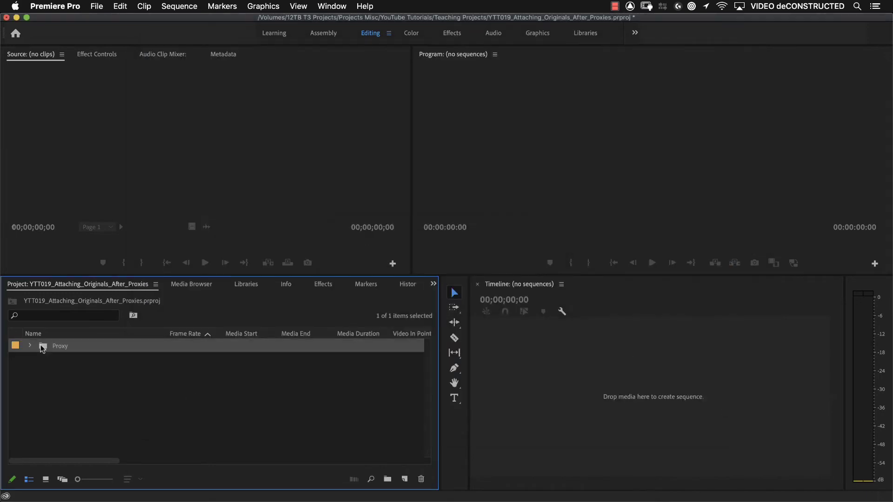
drag(630, 420, 631, 419)
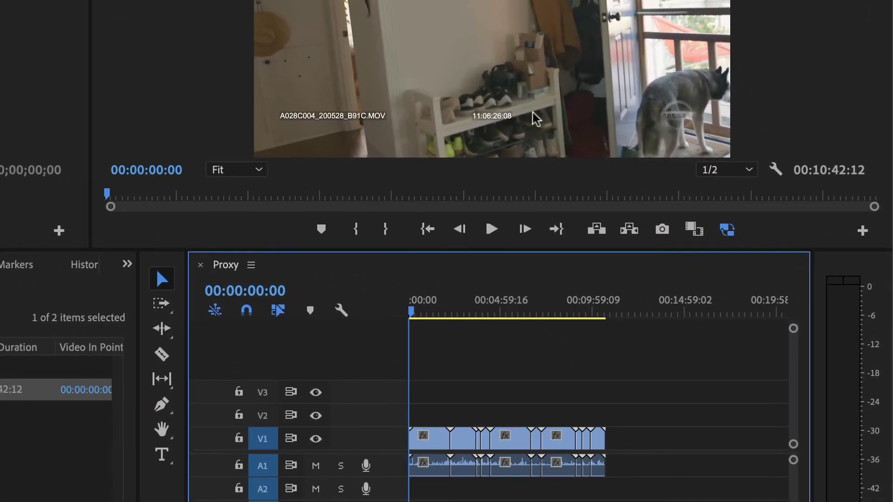
Step: Toggle proxy playback off and back on, then expand the Proxy bin
click(727, 230)
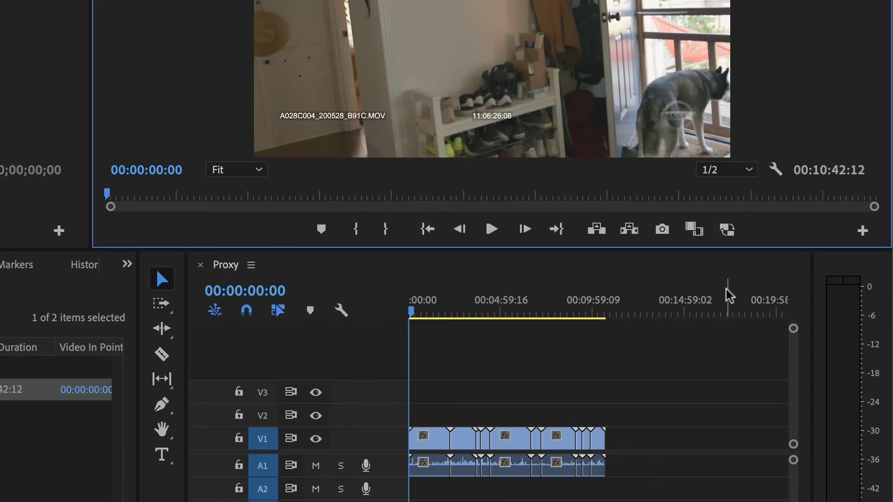
click(729, 229)
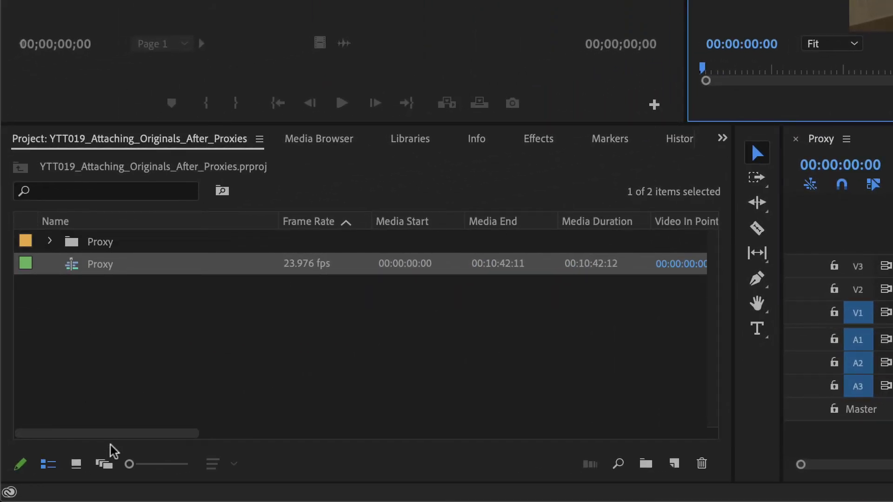
click(50, 241)
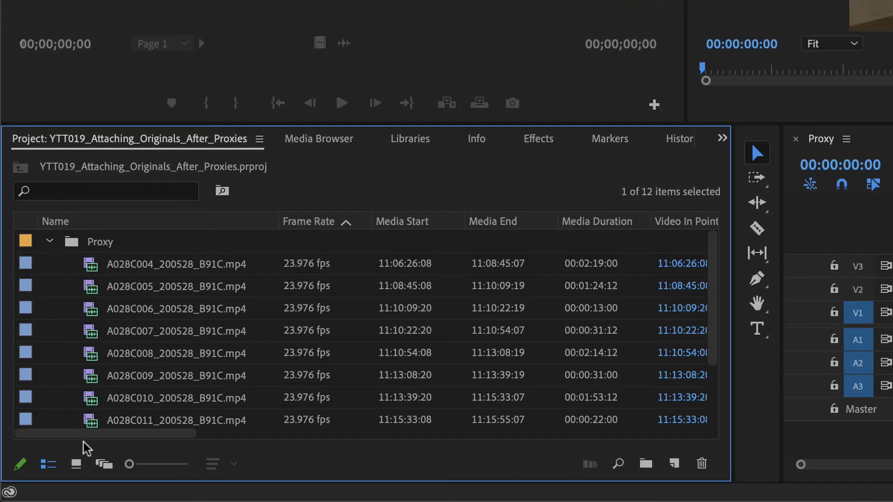
drag(84, 438, 584, 463)
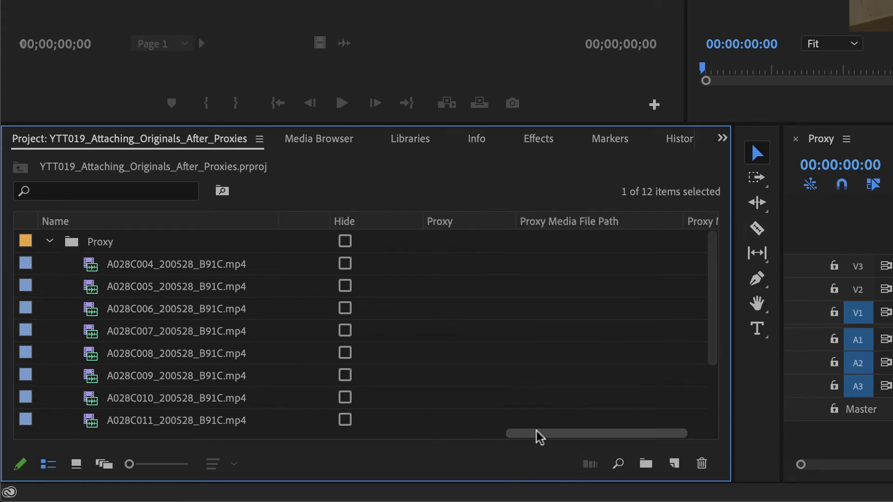
drag(537, 434, 47, 435)
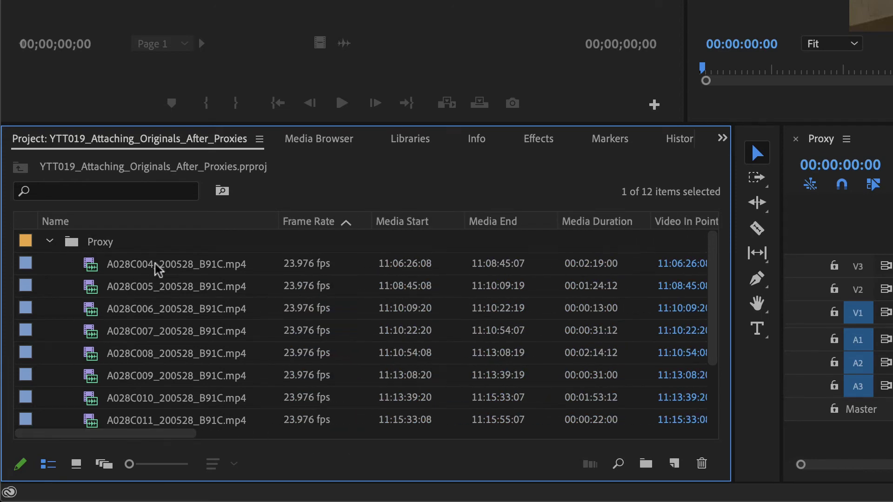
Step: Enlarge the Project panel and select the ten clips A028C004 through A028C013
drag(261, 124, 239, 41)
click(179, 193)
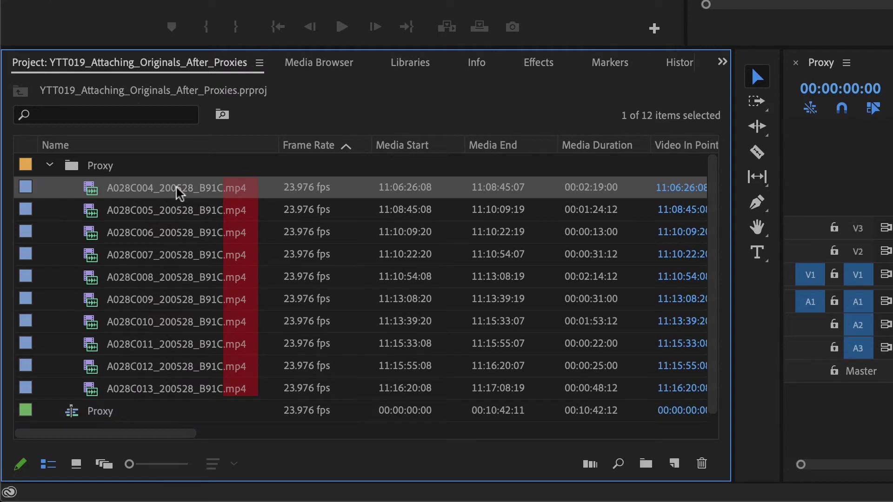
shift+click(160, 408)
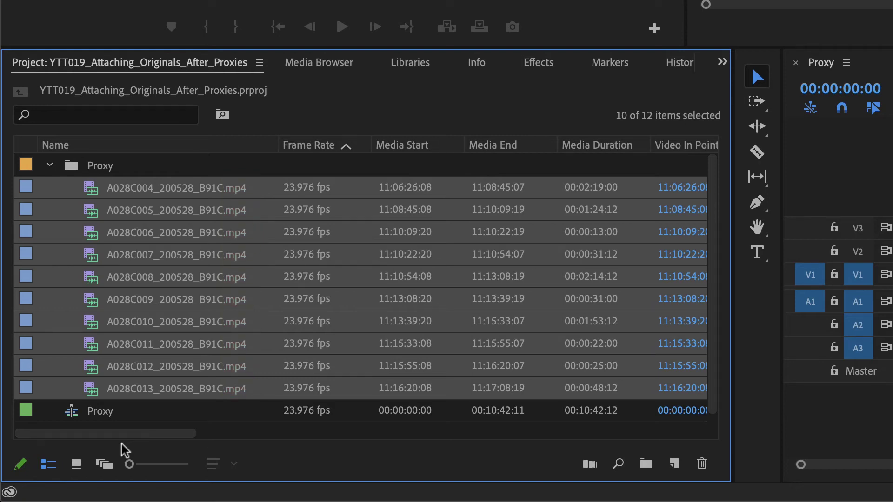
Step: Reconnect the selected proxies to full-resolution media by attaching A028C004_200528_B91C.MOV from the Original folder
right_click(175, 194)
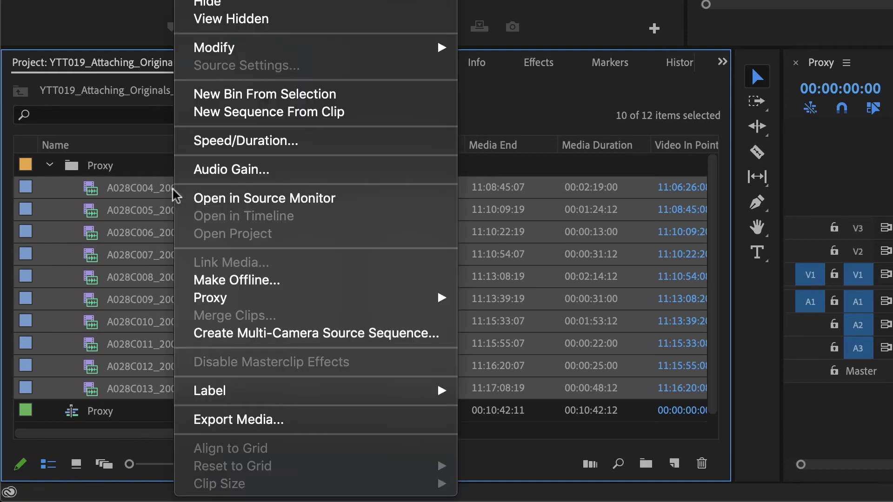
mouse_move(255, 300)
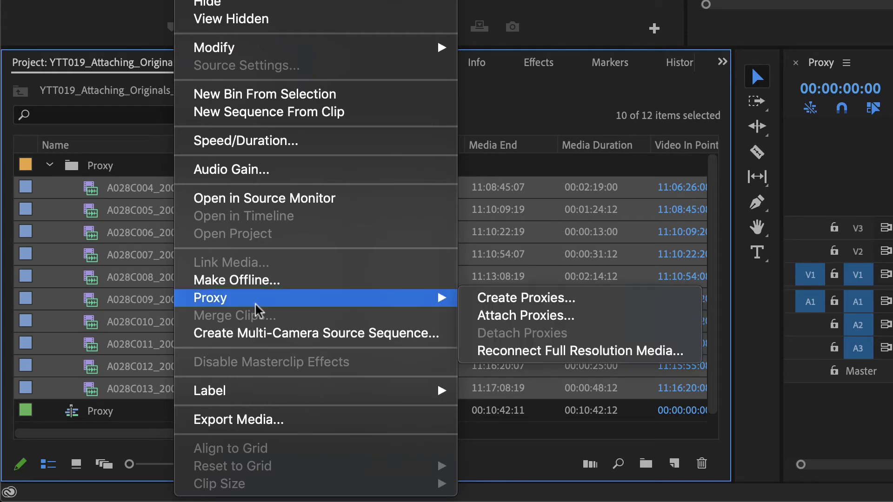
click(566, 353)
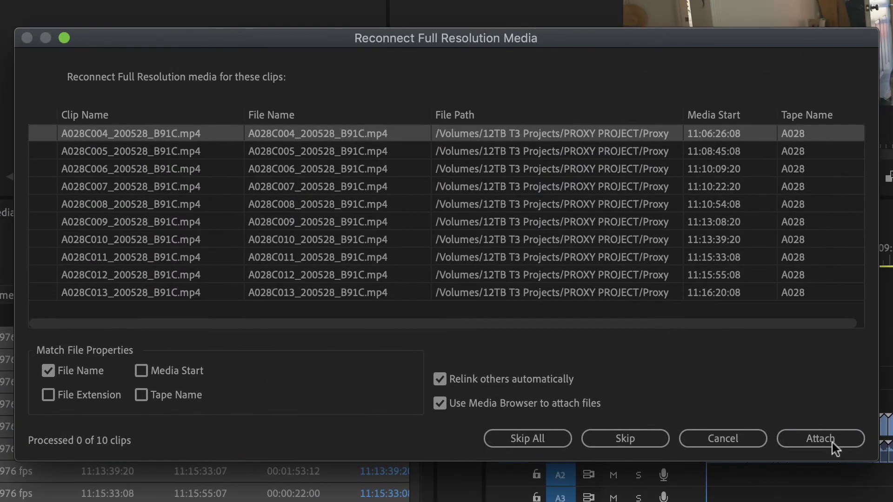
click(832, 442)
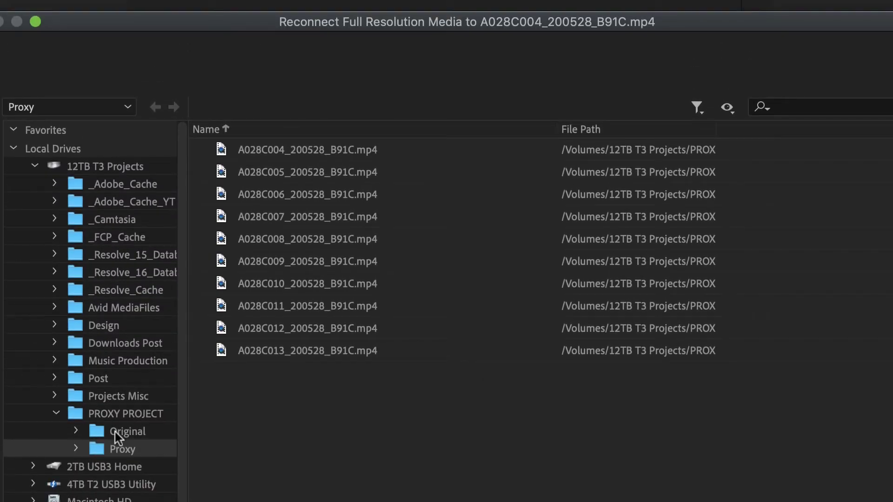
click(119, 431)
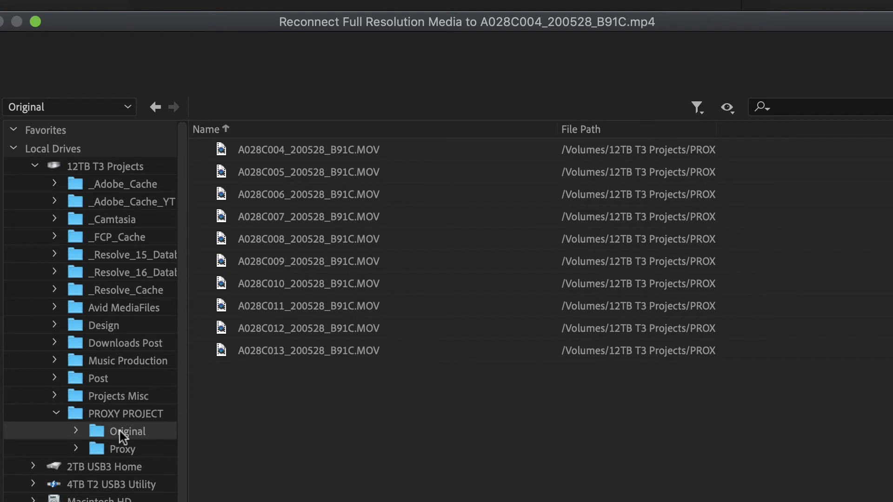
click(277, 150)
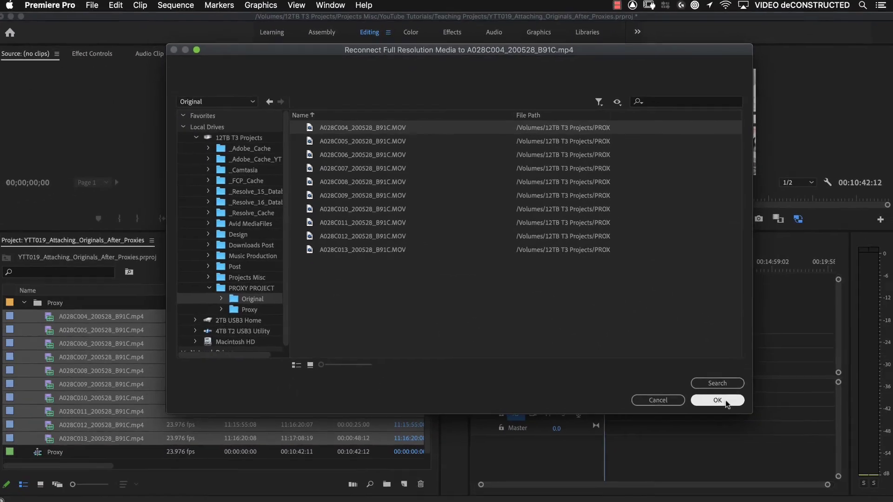
click(726, 344)
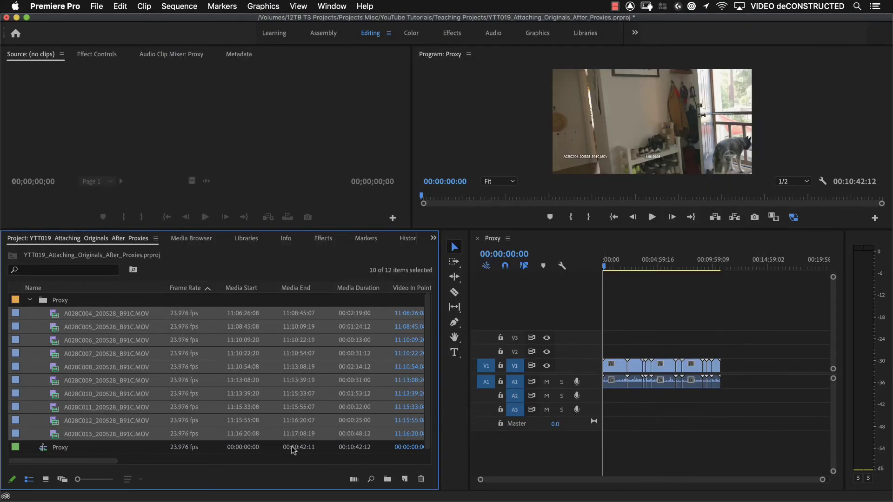
drag(111, 463, 416, 481)
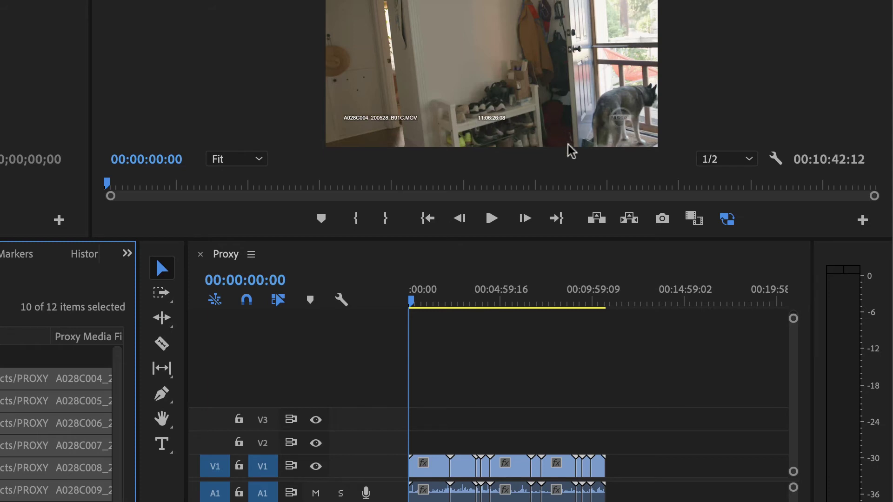
click(734, 223)
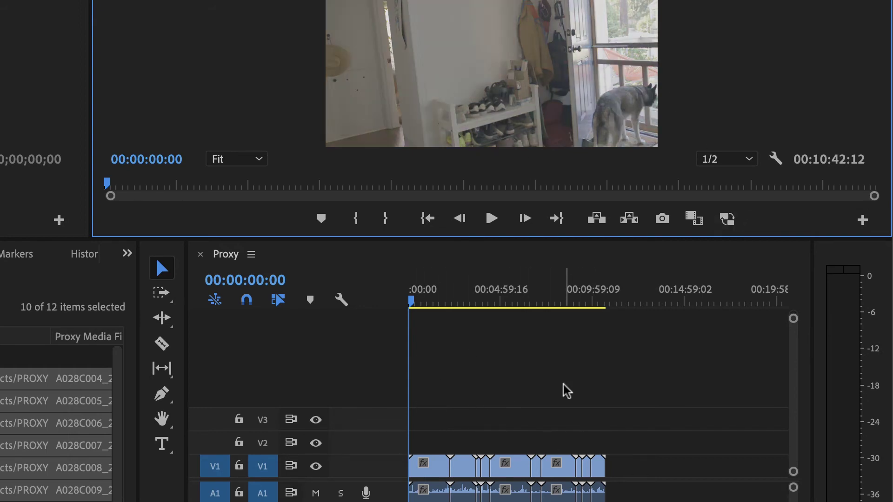
click(728, 220)
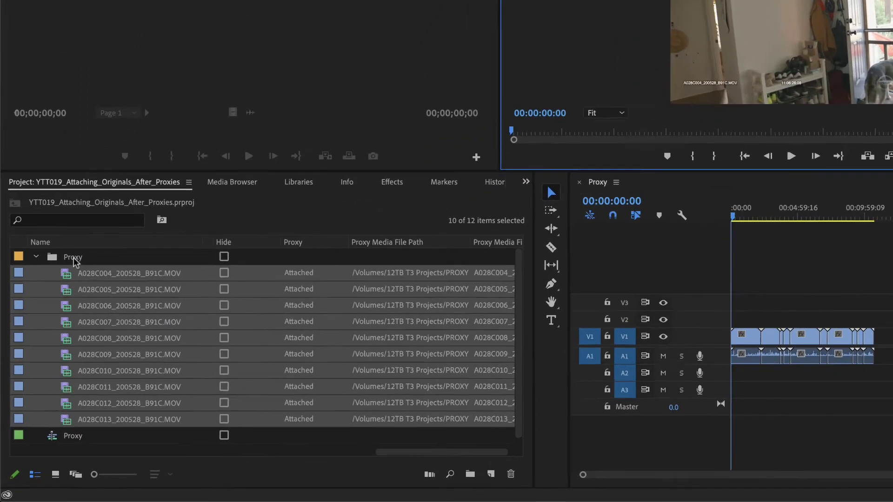
Step: Rename the Proxy bin to Video, leaving the A028C004 clip name unchanged
click(61, 301)
click(61, 301)
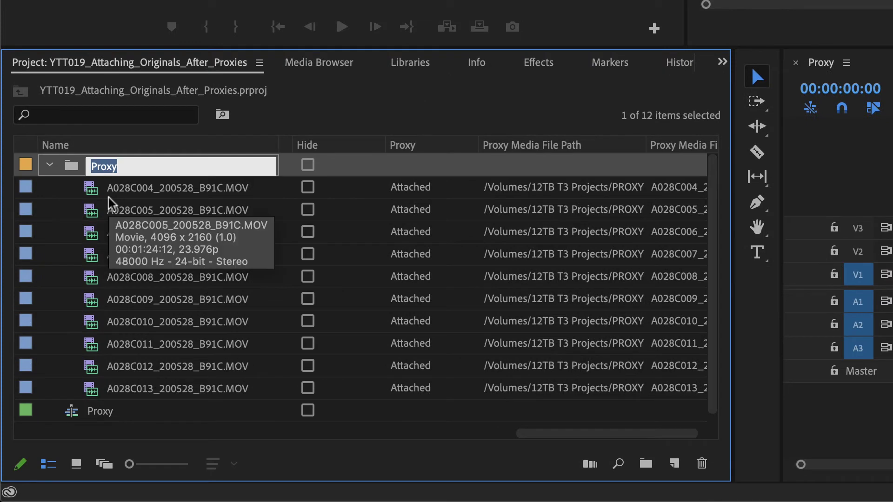
text(Video)
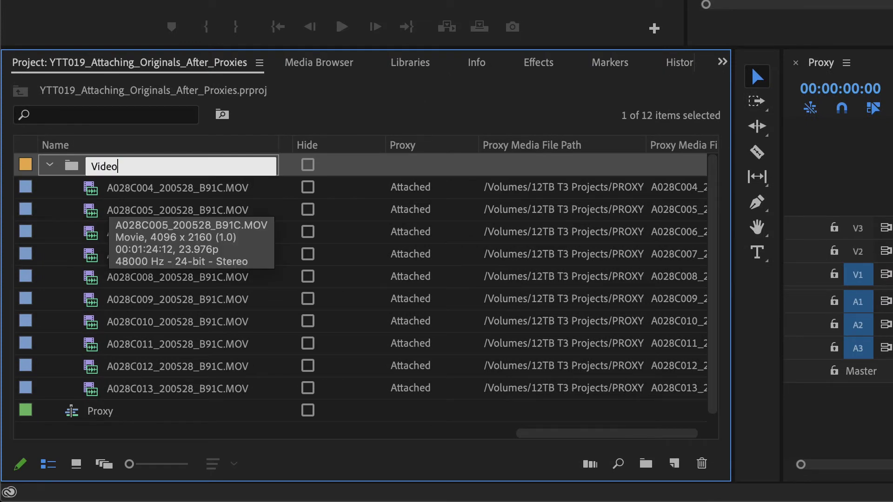
key(Tab)
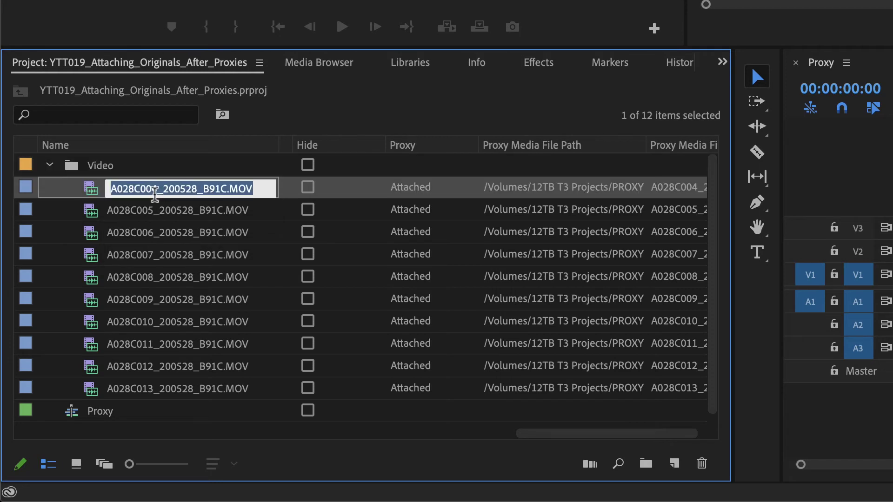
key(Return)
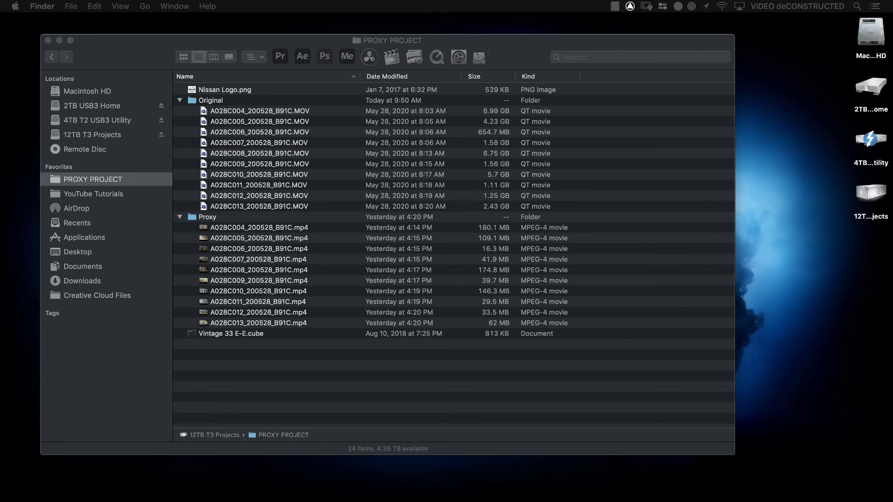
Step: Drag A028C009_200528_B91C.MOV from Finder into the Media Encoder queue and apply the High Quality 1080p HD preset
key(super+Tab)
key(super+Tab)
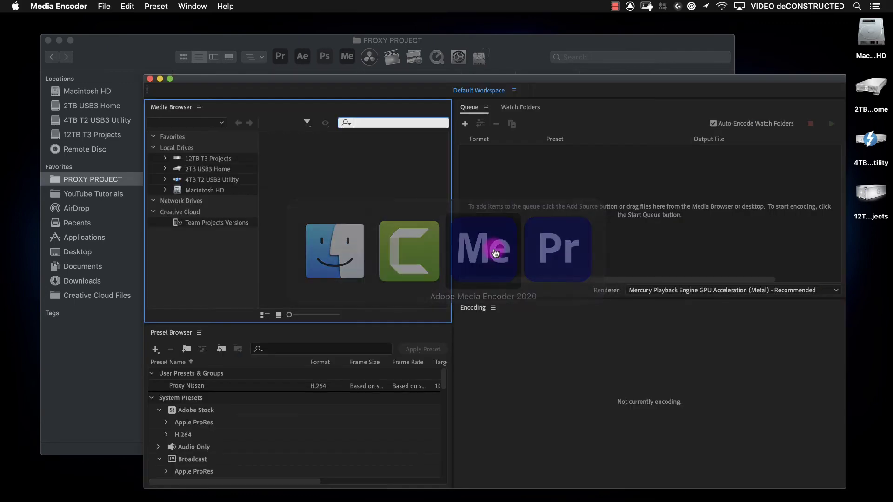
drag(343, 82, 361, 210)
drag(229, 163, 561, 311)
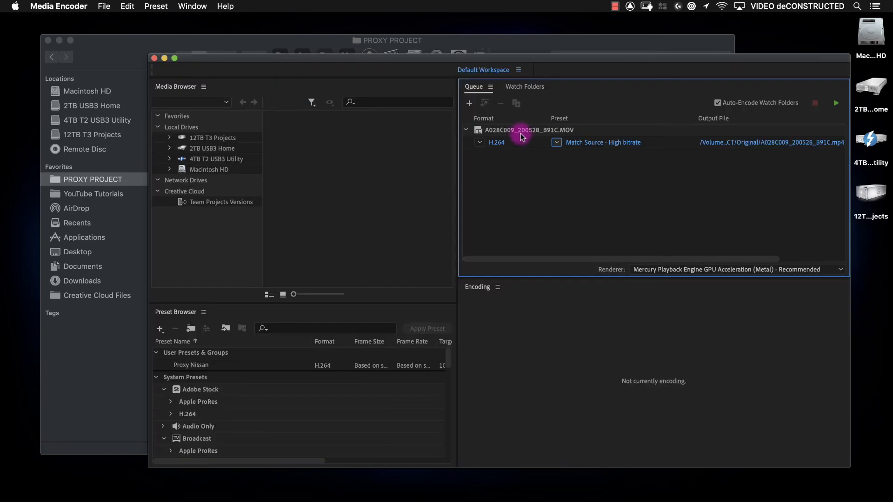
mouse_move(521, 135)
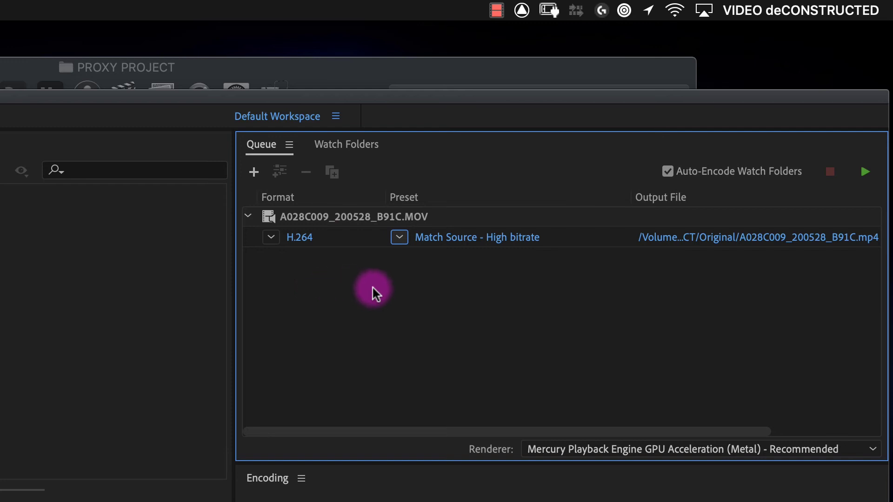
click(400, 237)
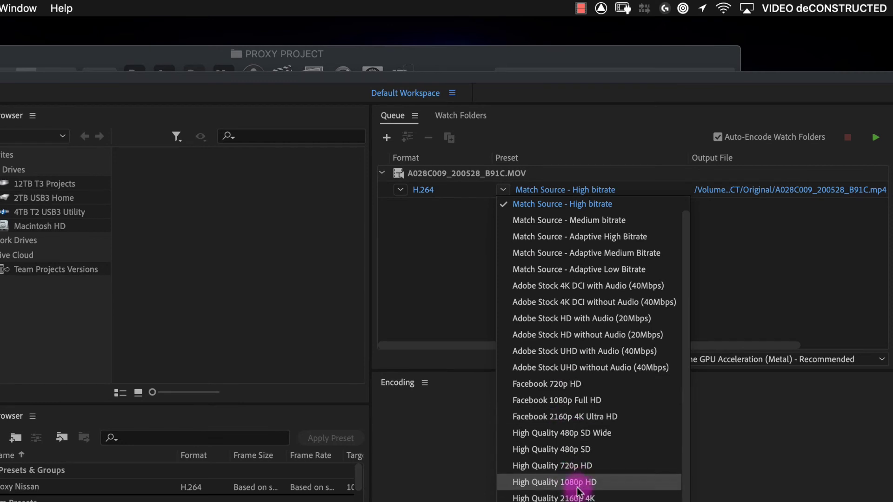
click(578, 484)
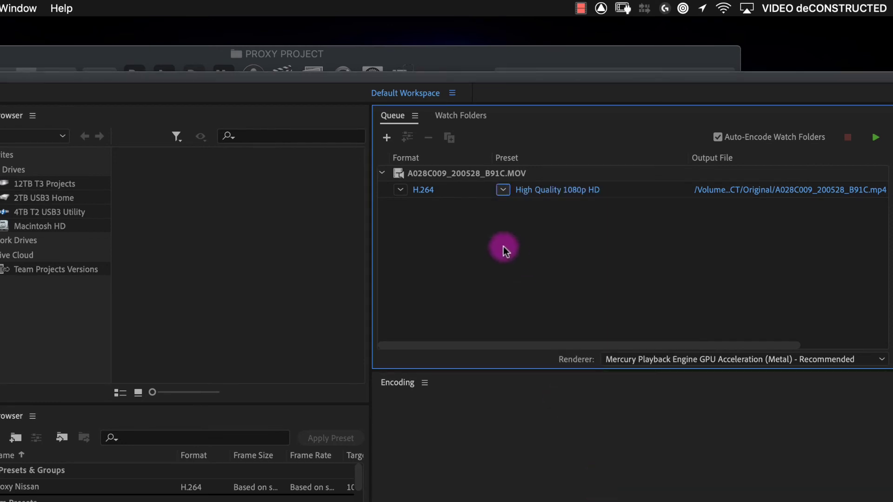
Step: In the export settings, burn the file name into the video, centred in the frame
click(552, 191)
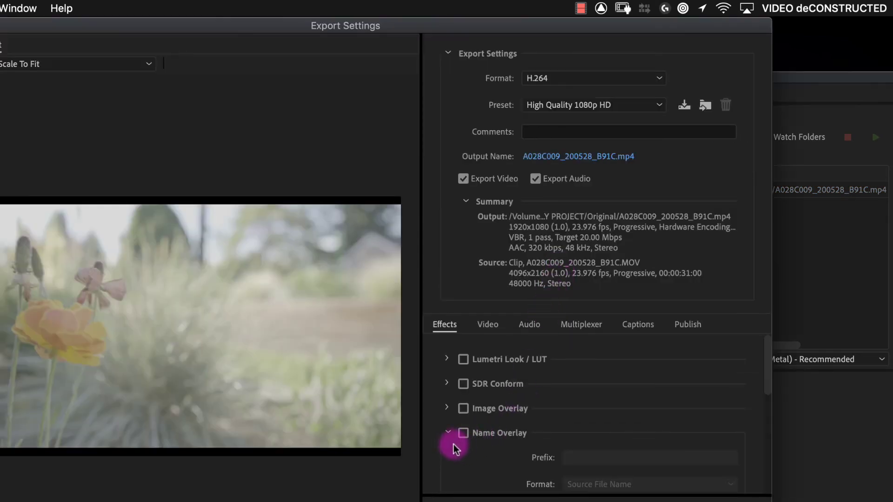
click(463, 433)
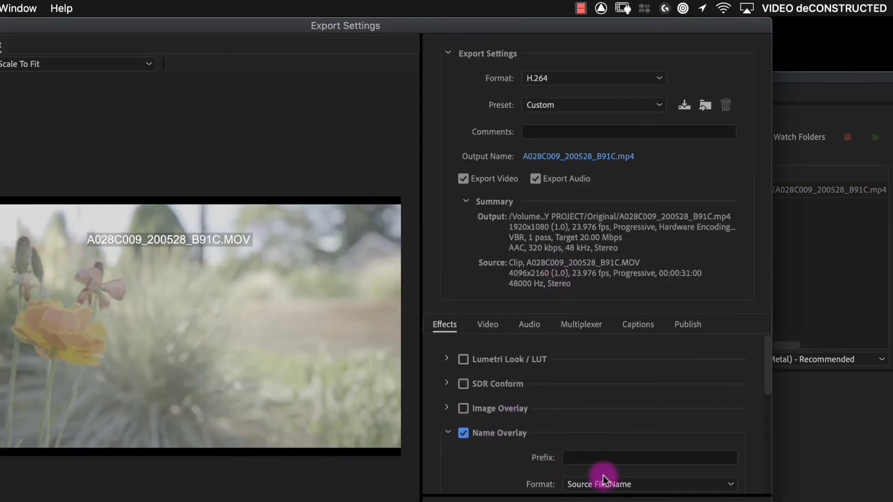
scroll(602, 470, down, 2)
scroll(610, 453, down, 3)
scroll(612, 455, down, 3)
click(601, 440)
click(618, 501)
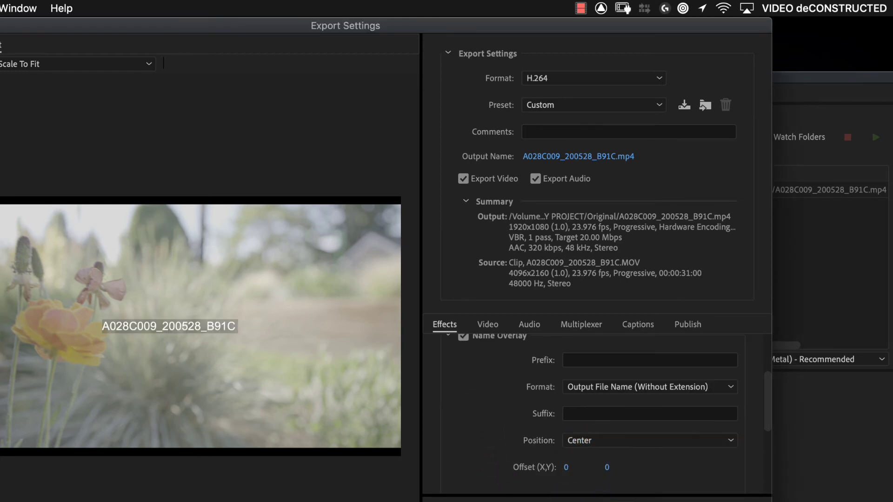
key(Return)
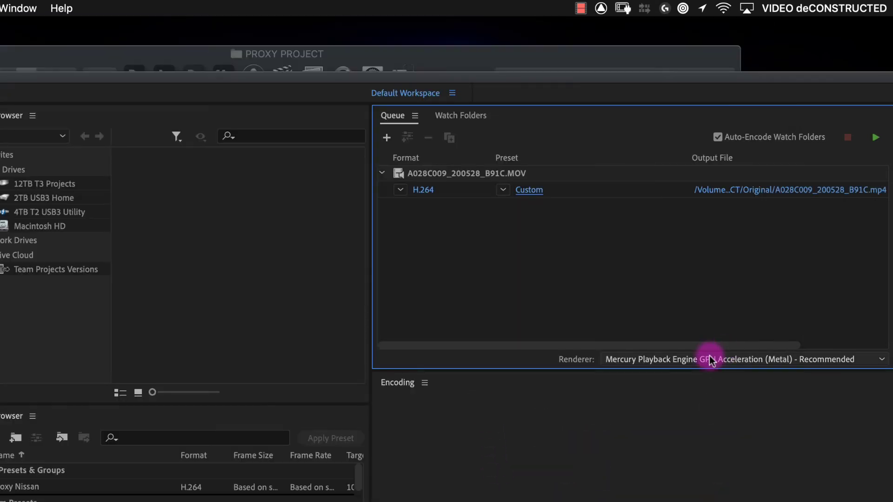
Step: Set the output folder to PROXY PROJECT and start encoding the queue
click(780, 192)
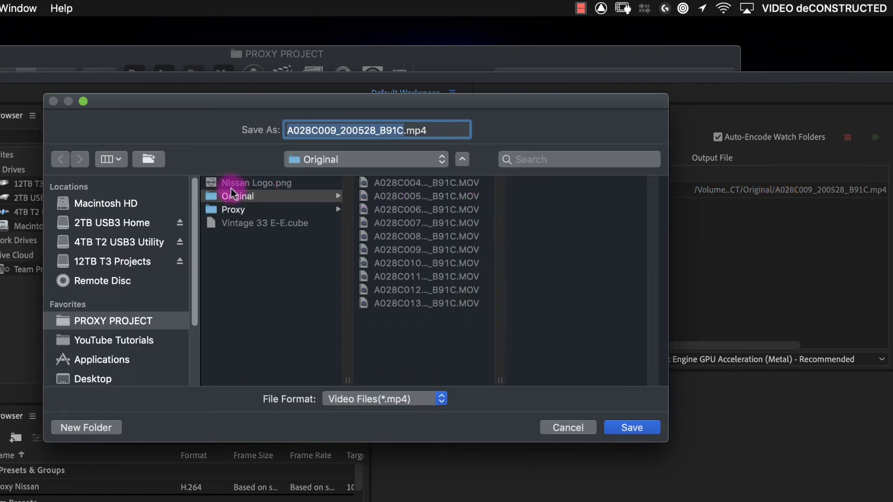
click(367, 160)
click(335, 176)
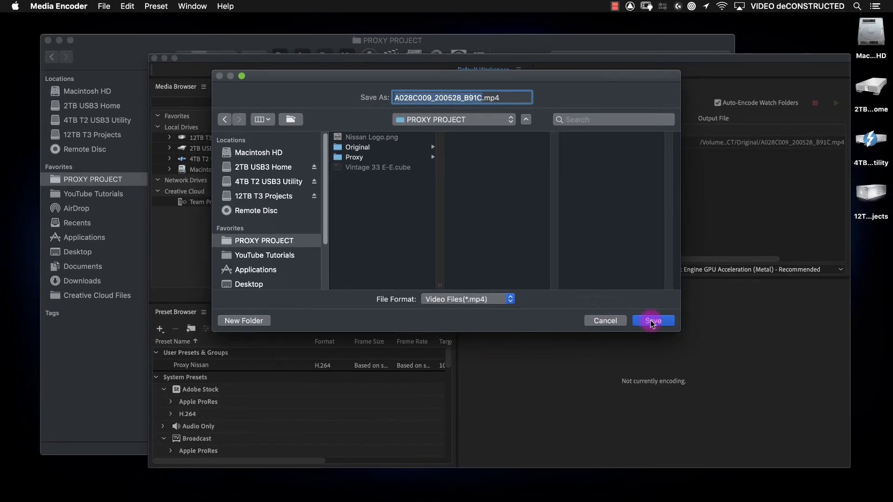
click(632, 427)
click(836, 103)
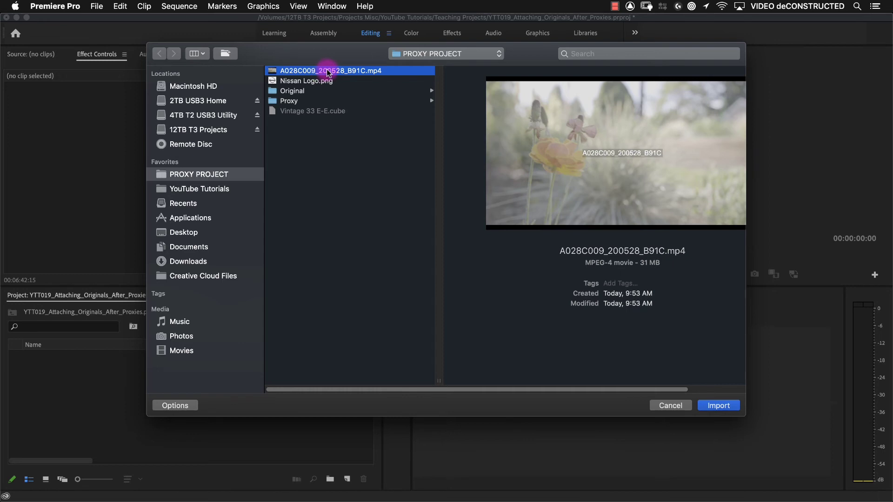
Step: Import A028C009_200528_B91C.mp4 and create Sequence 03 from the ARRI 1080p 23.976 preset
click(716, 406)
right_click(107, 398)
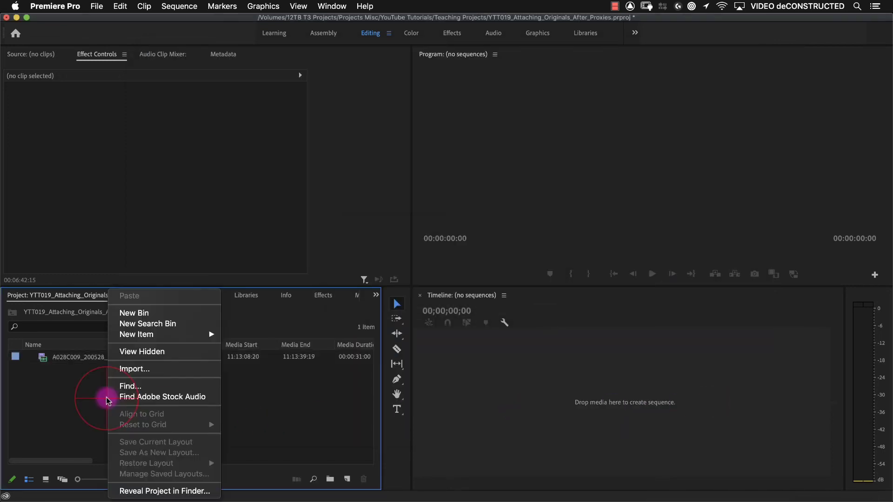
mouse_move(150, 334)
click(259, 335)
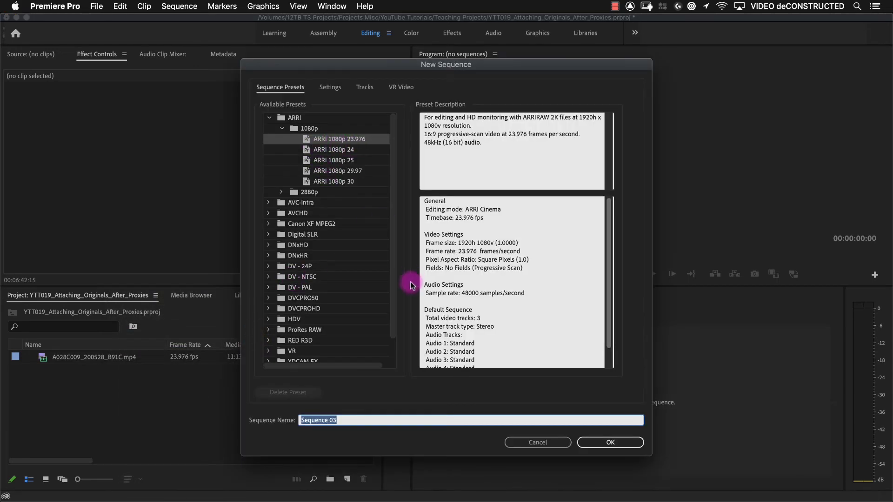
click(611, 444)
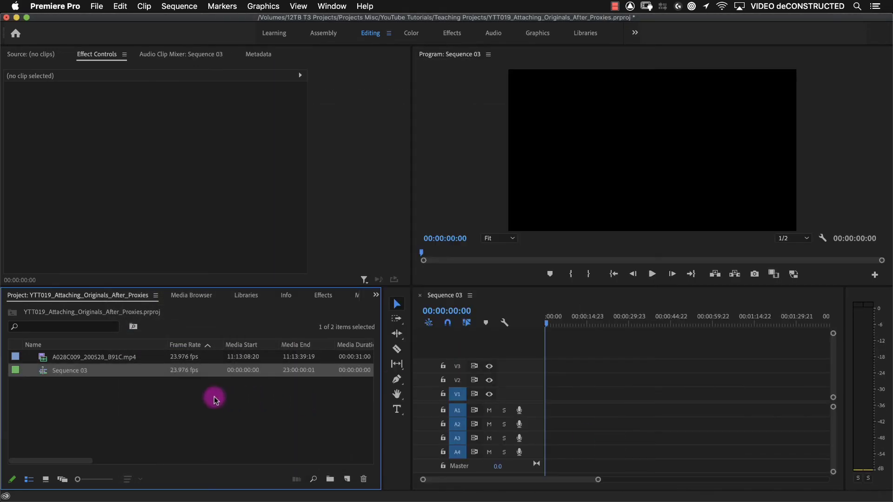
Step: Place the A028C009 clip on V1 of Sequence 03, pick a frame, and scale it to 150
drag(42, 357, 542, 404)
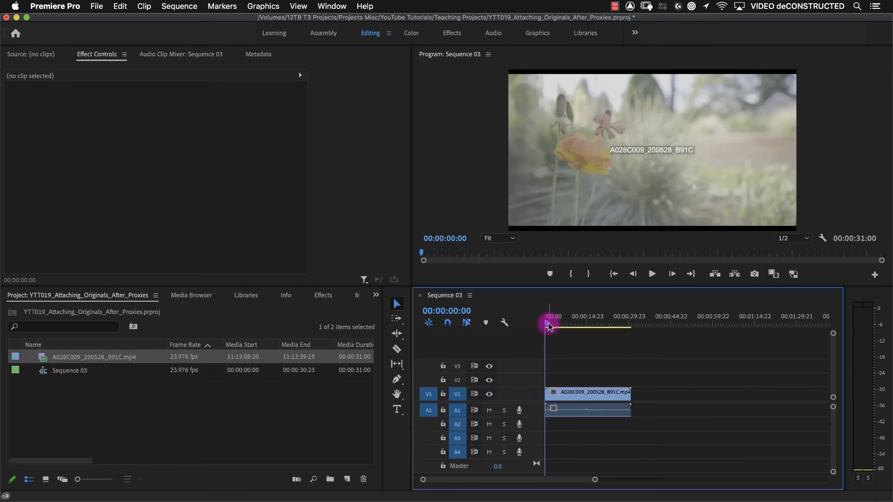
drag(549, 325, 569, 331)
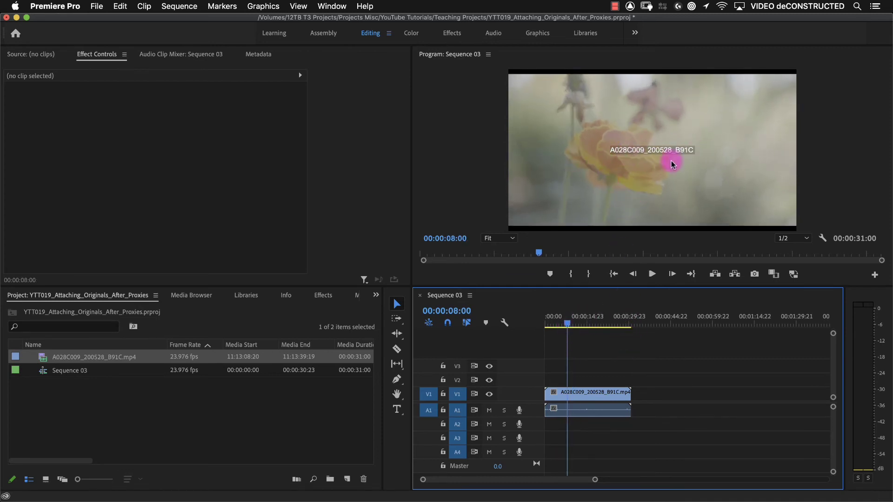
mouse_move(564, 319)
mouse_down()
mouse_move(543, 326)
mouse_move(569, 333)
mouse_up()
click(584, 392)
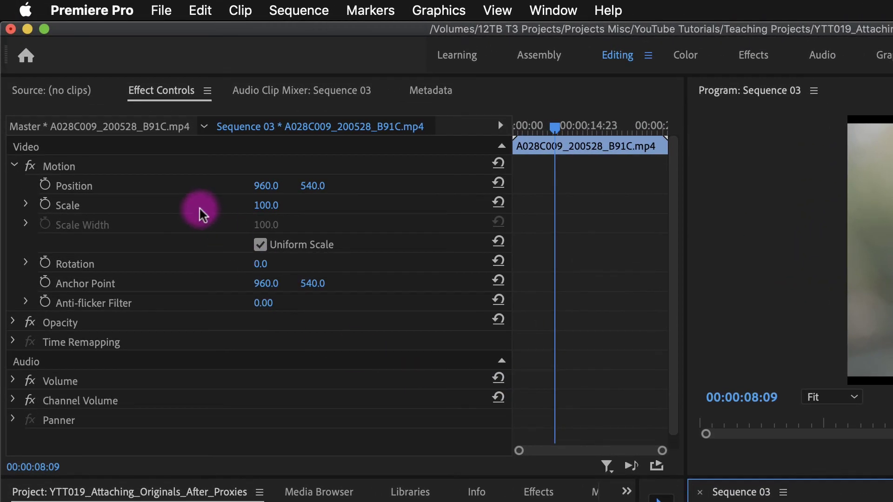
click(228, 205)
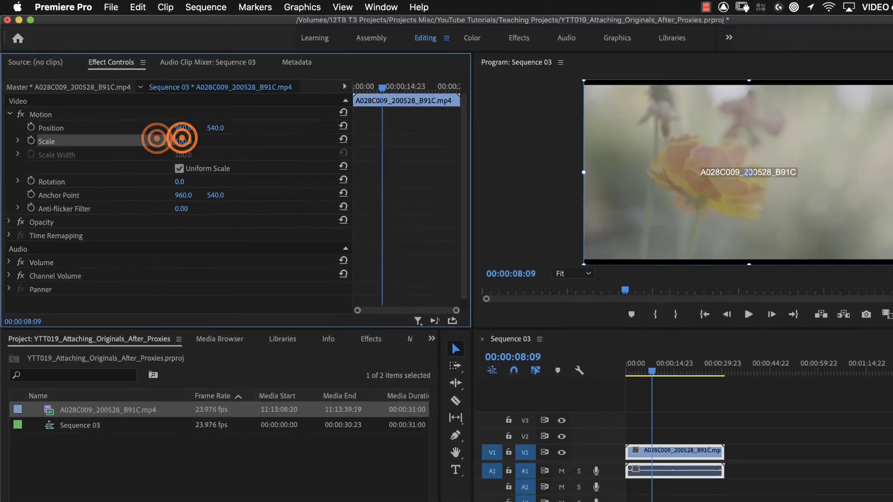
click(258, 201)
text(1)
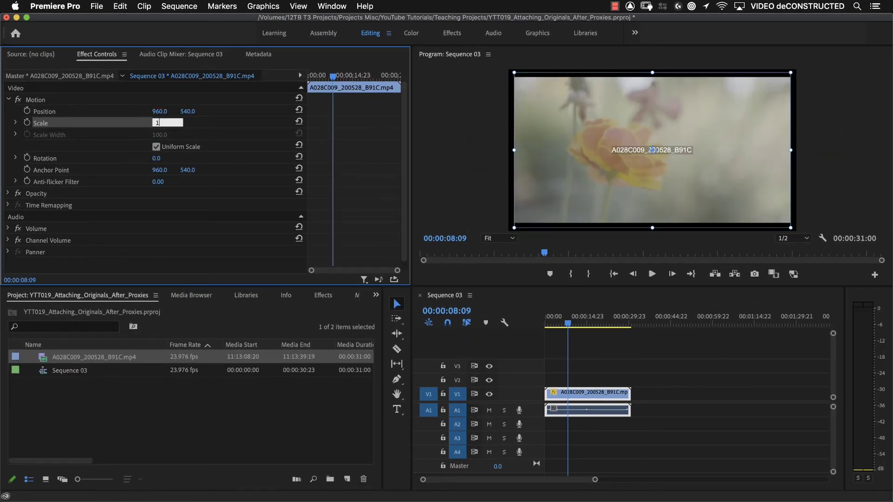
text(50)
key(Return)
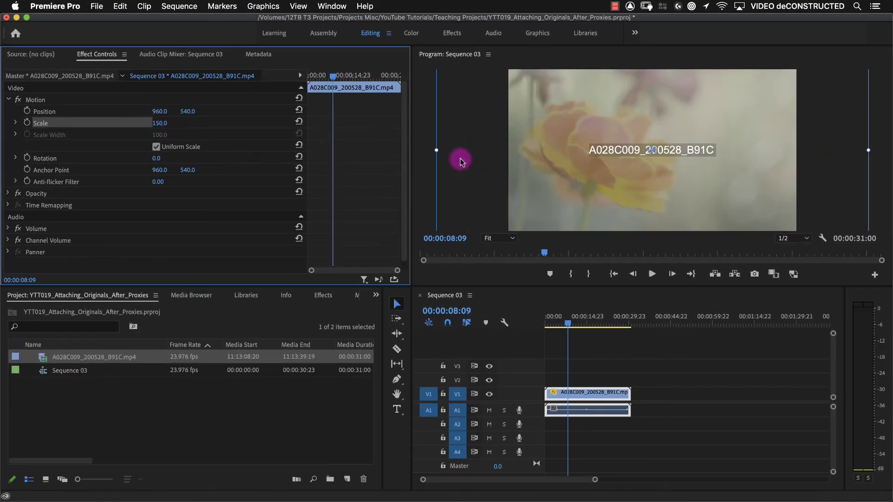
Step: Shift the enlarged image down and right, then export the frame as 'flower position'
drag(521, 116, 604, 159)
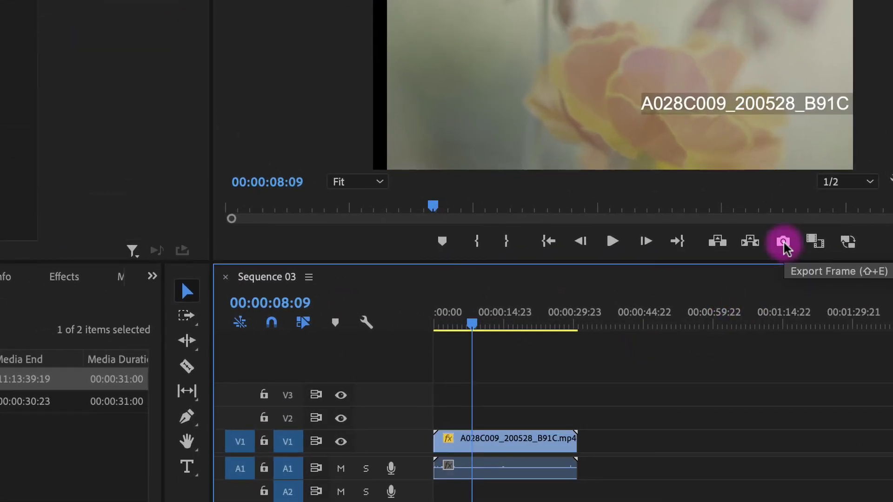
click(784, 243)
text(flower position)
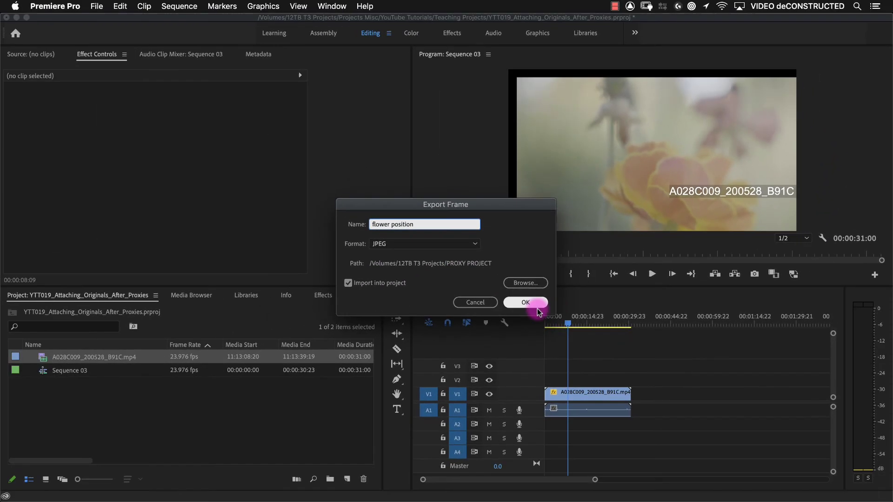
Step: Import the flower position still into the project and place it on track V2
click(402, 289)
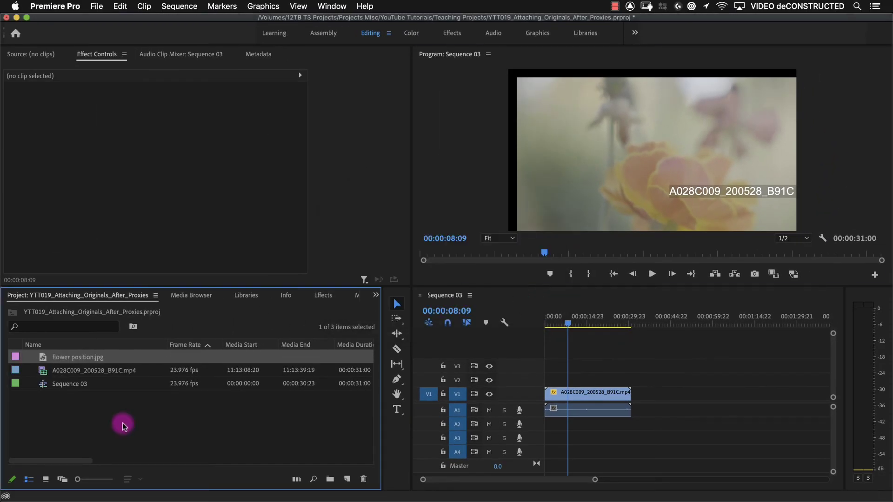
drag(43, 357, 574, 380)
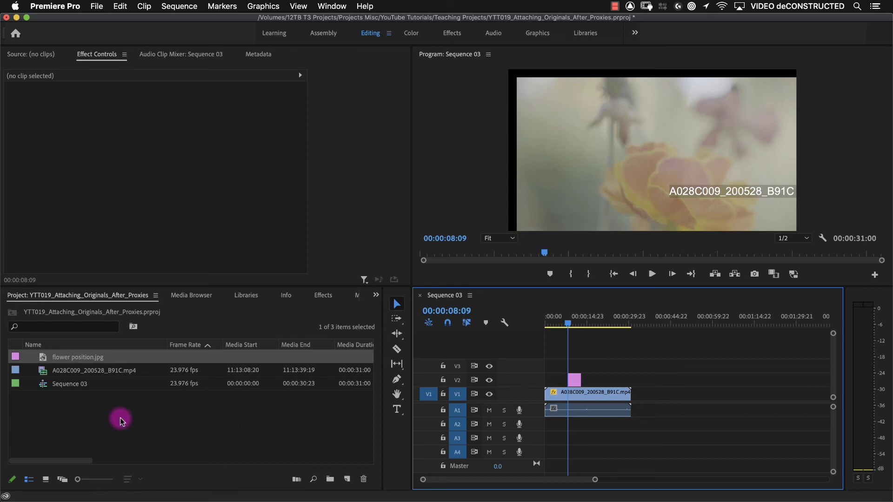
click(101, 372)
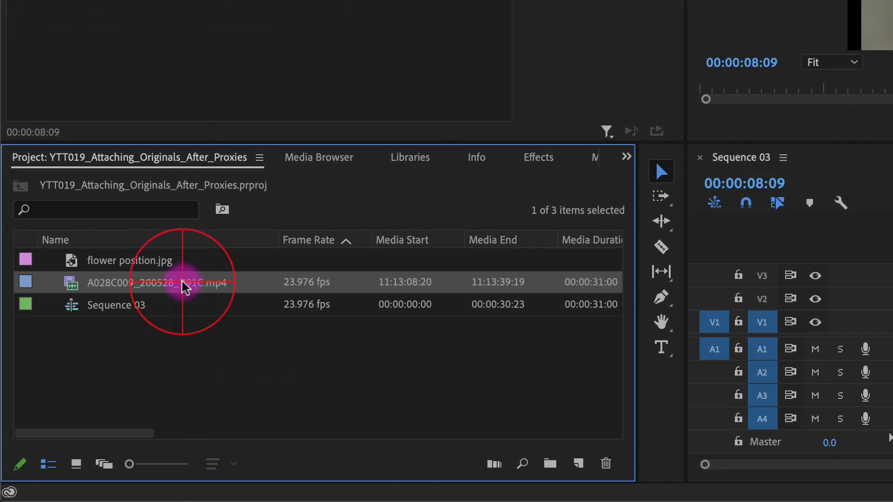
Step: Reconnect the mp4 clip to full-resolution media, attaching A028C009_200528_B91C.MOV from the Original folder
right_click(184, 293)
scroll(274, 370, down, 5)
scroll(274, 370, down, 1)
mouse_move(353, 407)
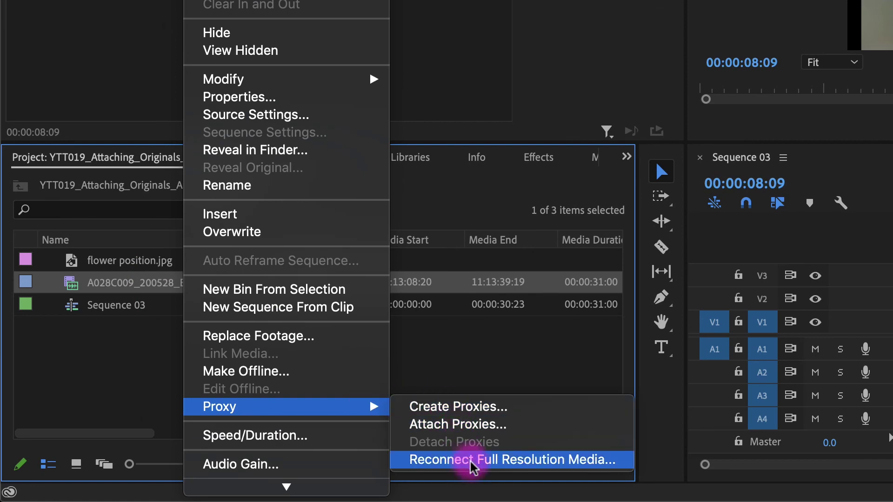
click(544, 460)
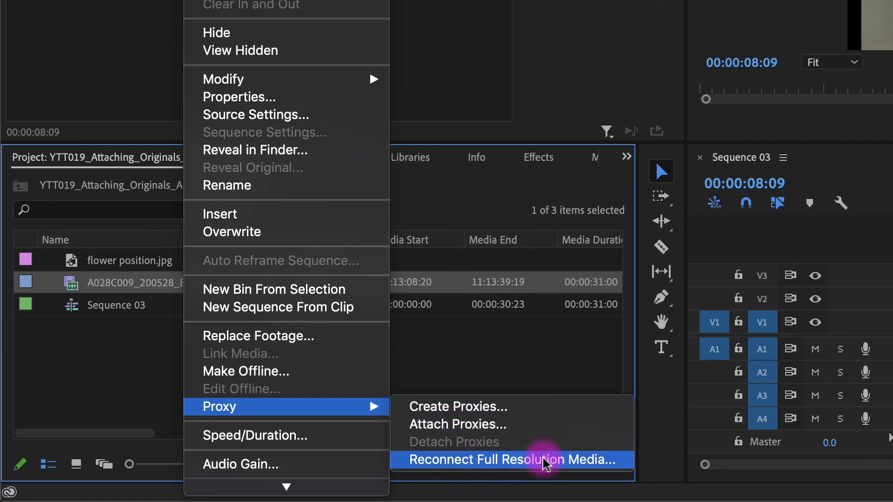
click(544, 460)
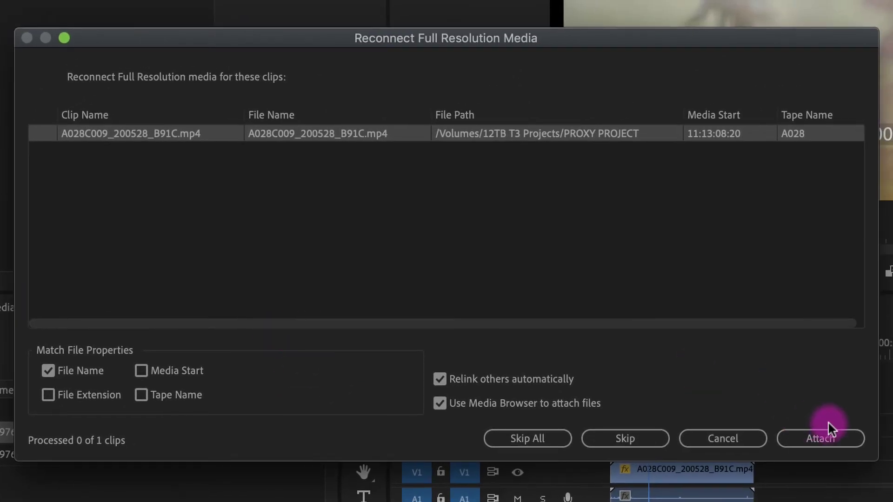
click(831, 431)
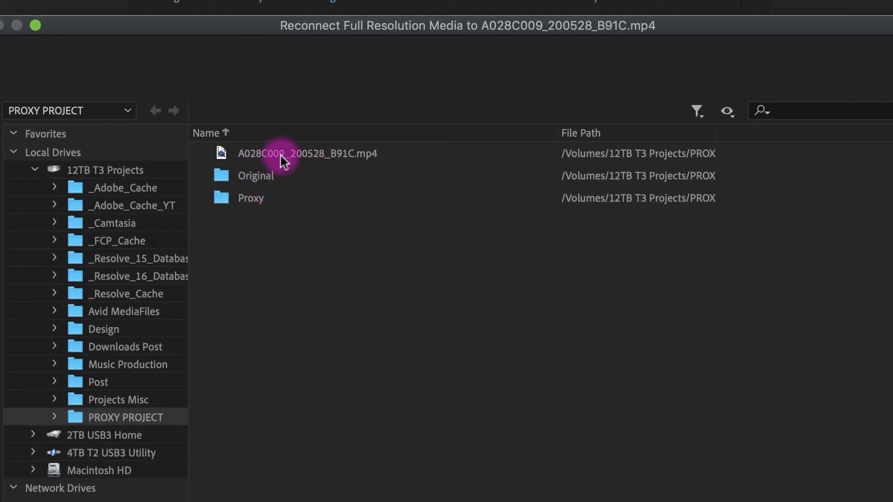
double_click(258, 176)
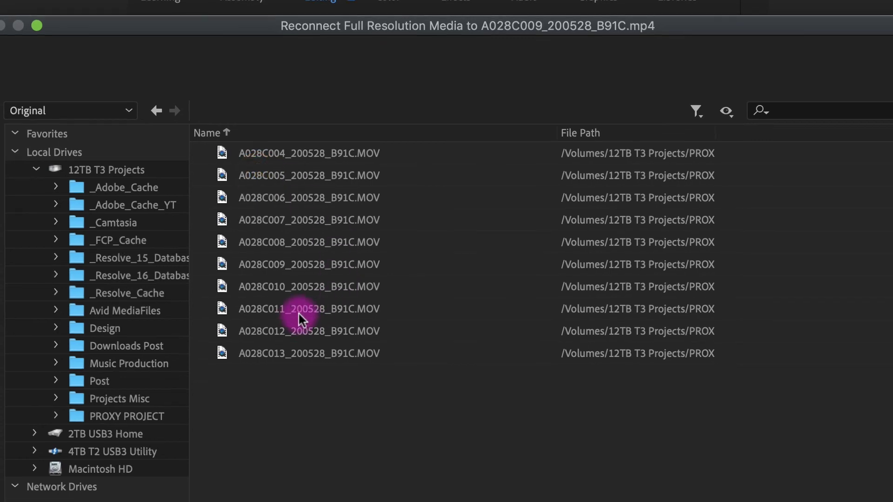
click(277, 268)
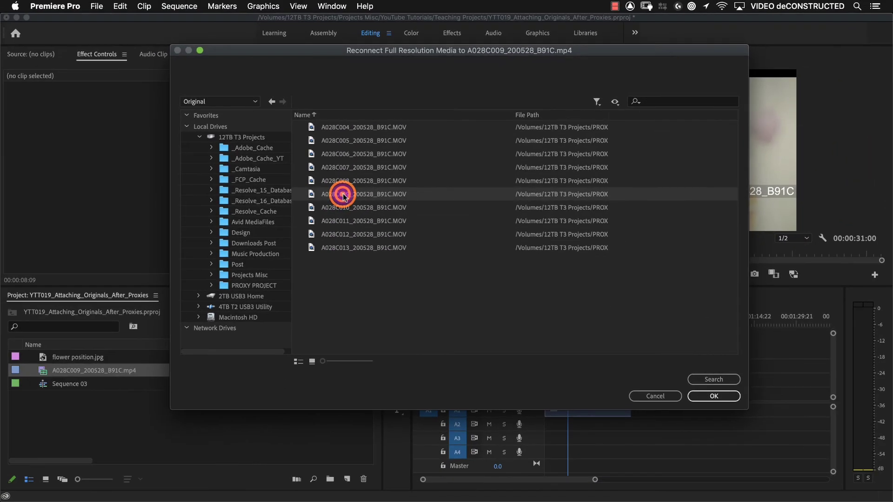
click(714, 396)
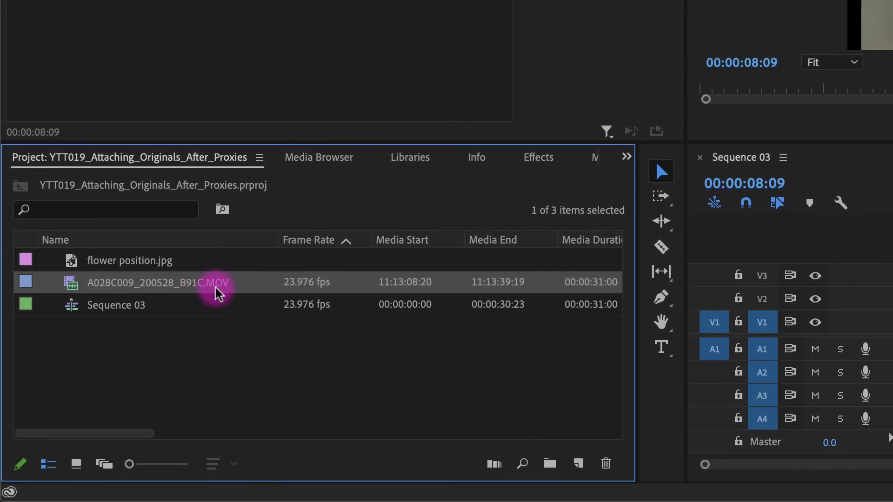
Step: Extend the flower position still on V2 and move the playhead to 00:00:04:05
mouse_move(132, 378)
drag(131, 434, 565, 442)
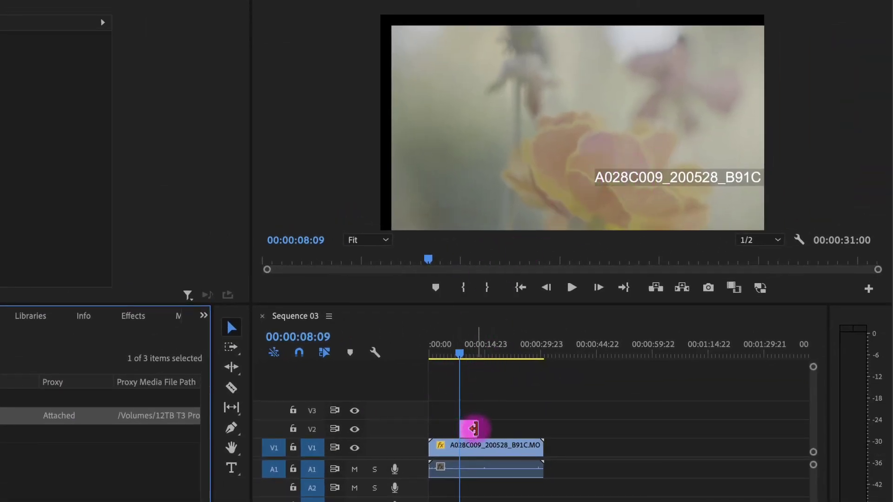
drag(474, 428, 594, 424)
click(445, 354)
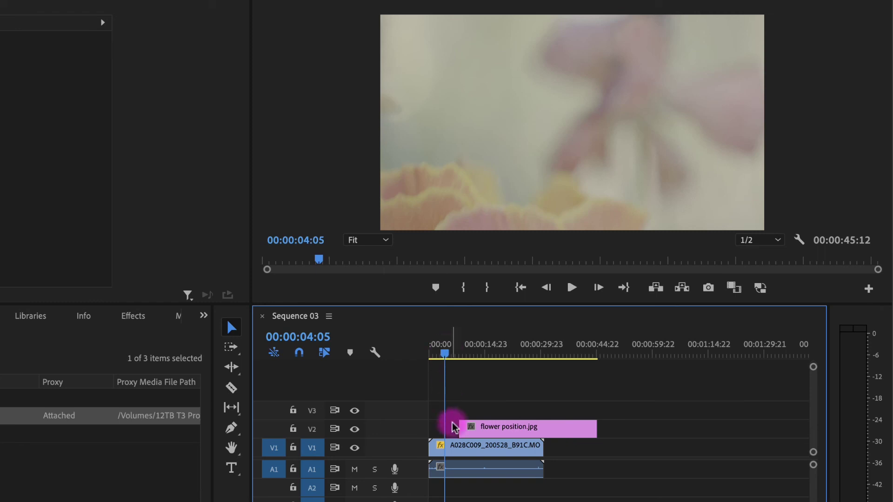
Step: Toggle proxies on the V1 clip and scrub to compare proxy framing with the 4096x2160 original
click(455, 447)
drag(443, 355, 464, 456)
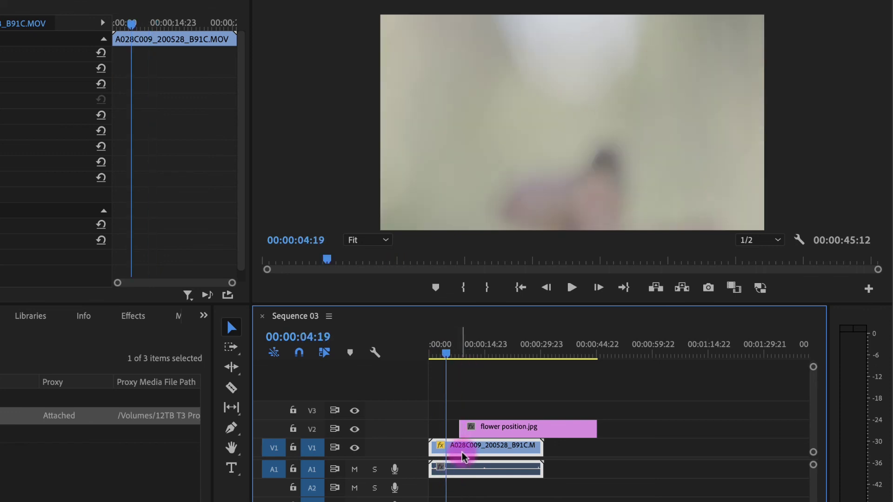
click(762, 288)
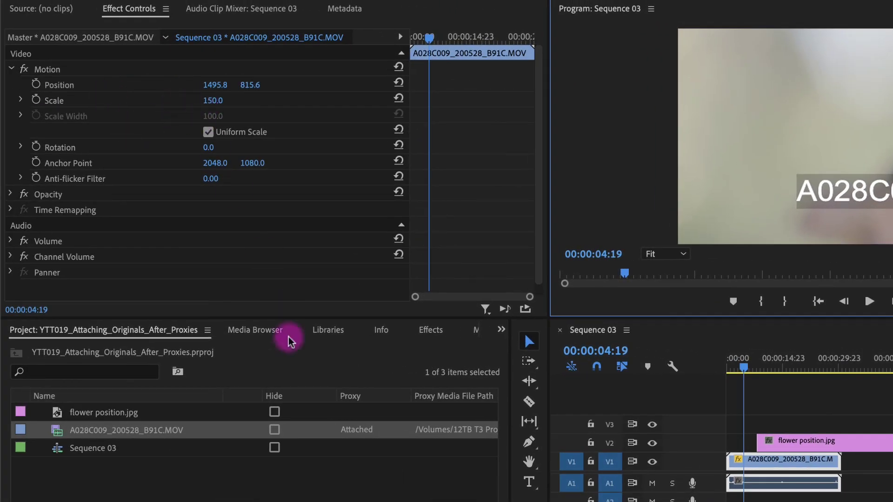
mouse_move(176, 438)
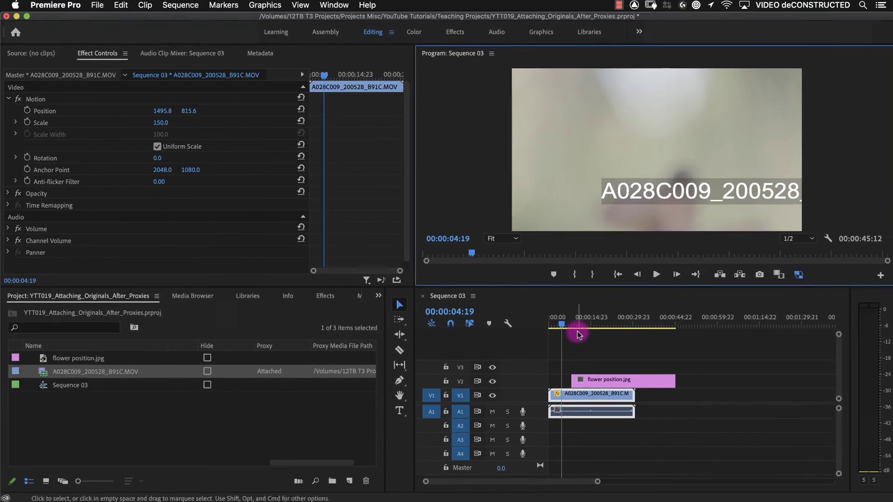
click(566, 323)
drag(566, 324, 576, 326)
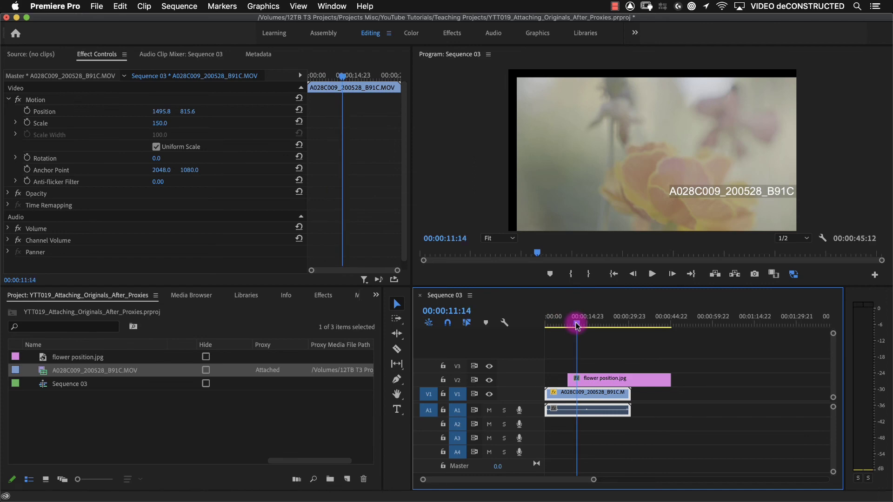